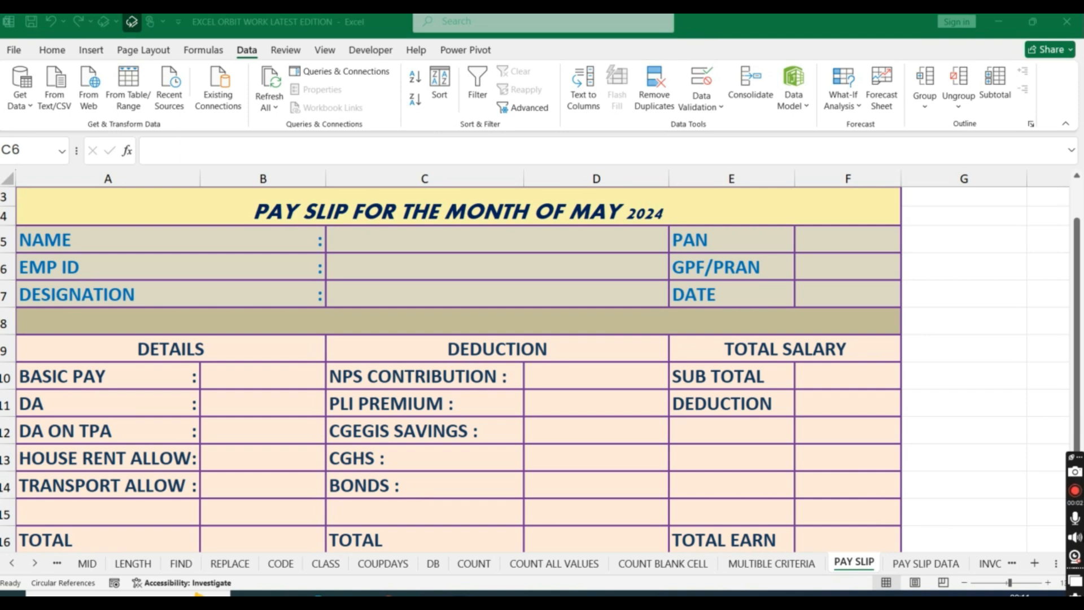
Compare the PAY SLIP form with the employee table on the PAY SLIP DATA sheet.
{"action": "left_click", "coordinate": [1081, 340]}
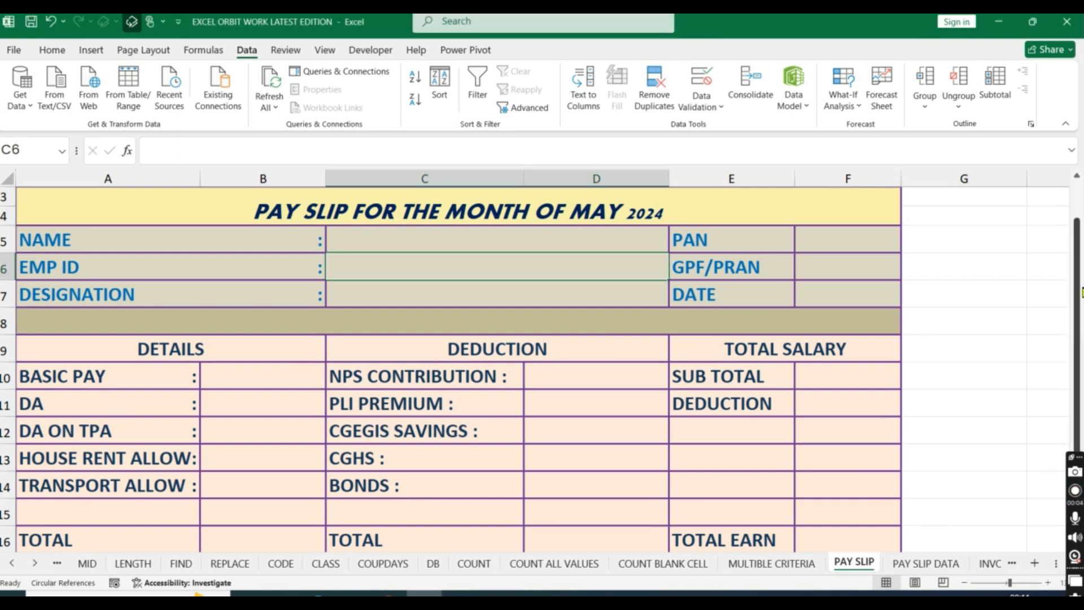
{"action": "left_click_drag", "start_coordinate": [1075, 289], "coordinate": [1079, 249]}
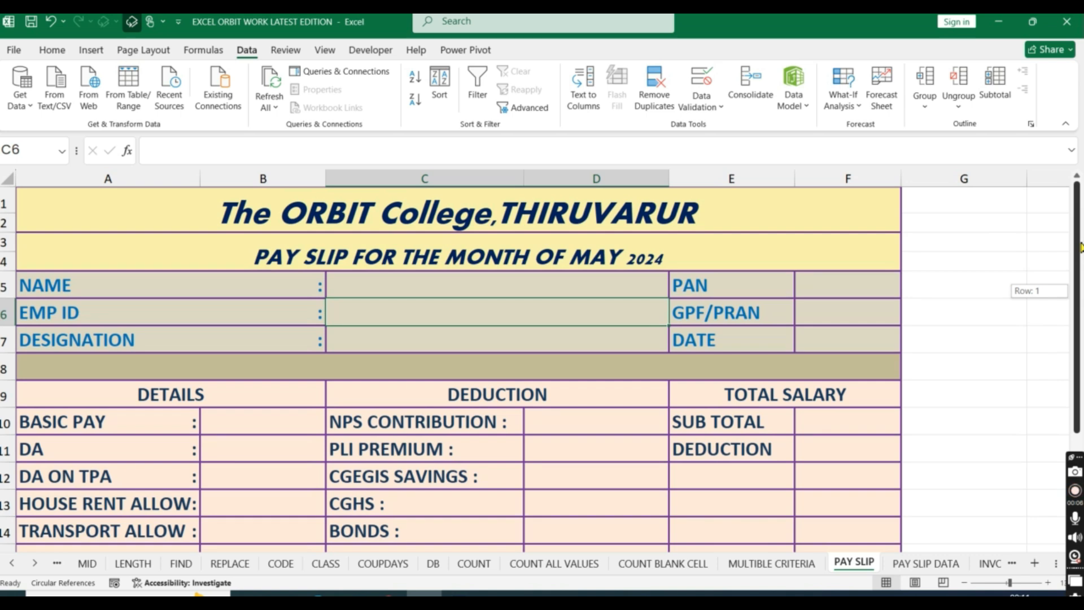
{"action": "left_click_drag", "start_coordinate": [1081, 247], "coordinate": [1081, 247]}
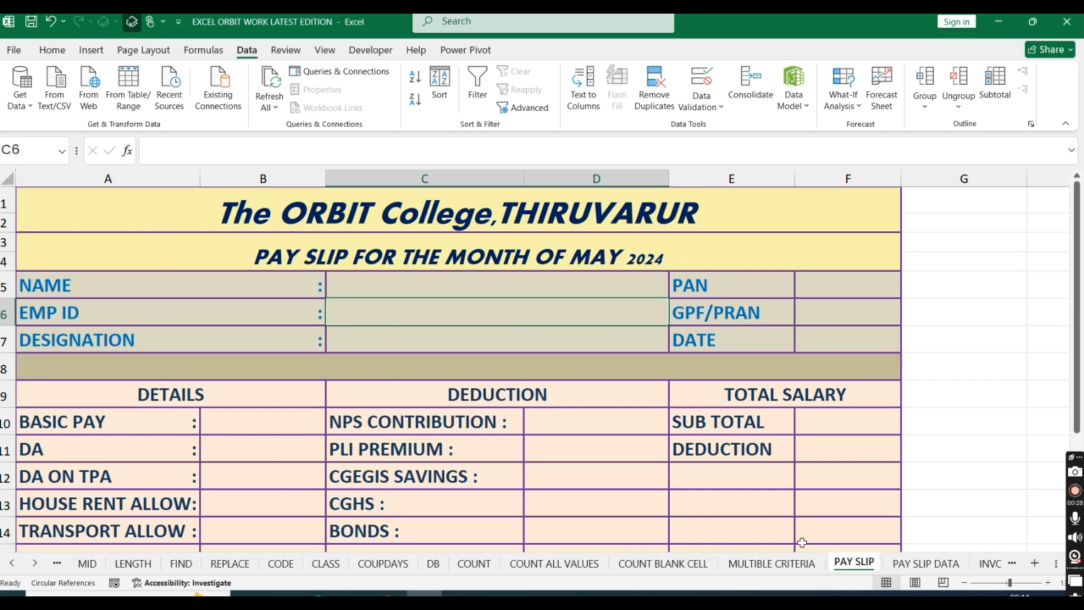
{"action": "left_click", "coordinate": [927, 564]}
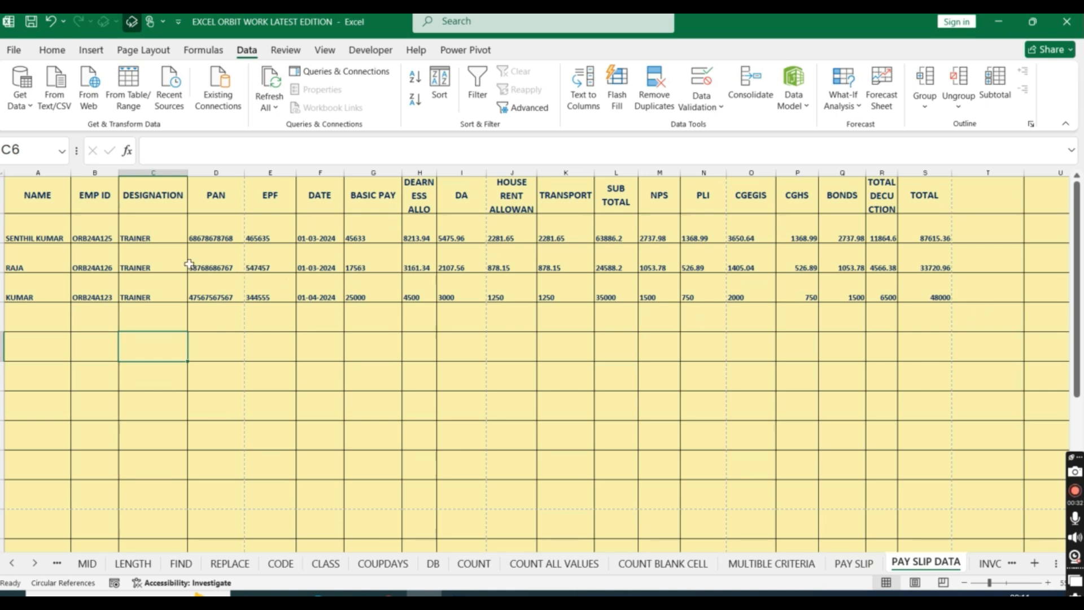
{"action": "left_click", "coordinate": [855, 564]}
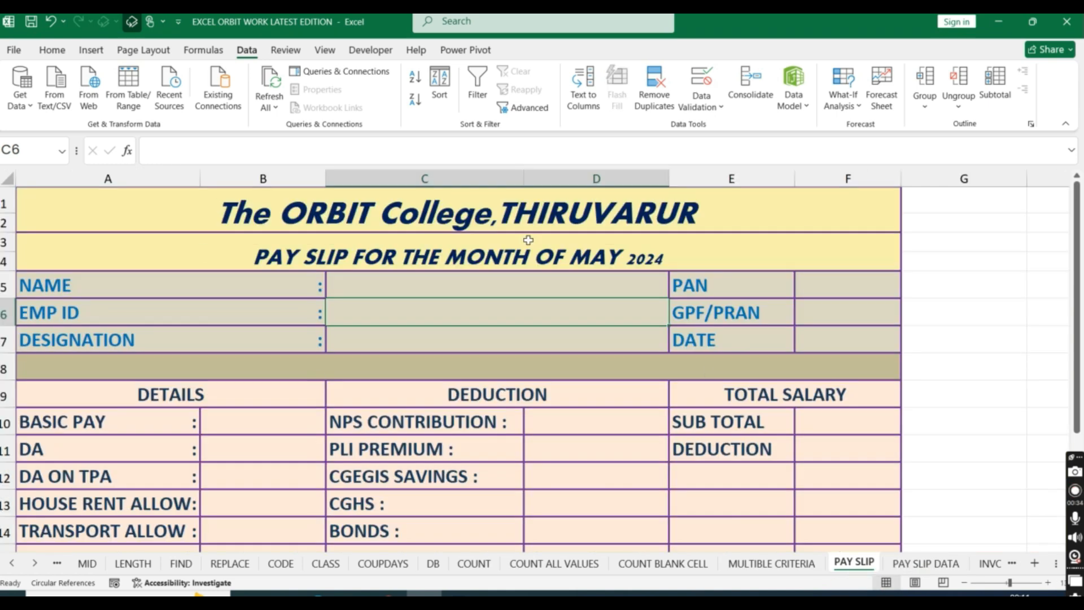
{"action": "left_click", "coordinate": [929, 564]}
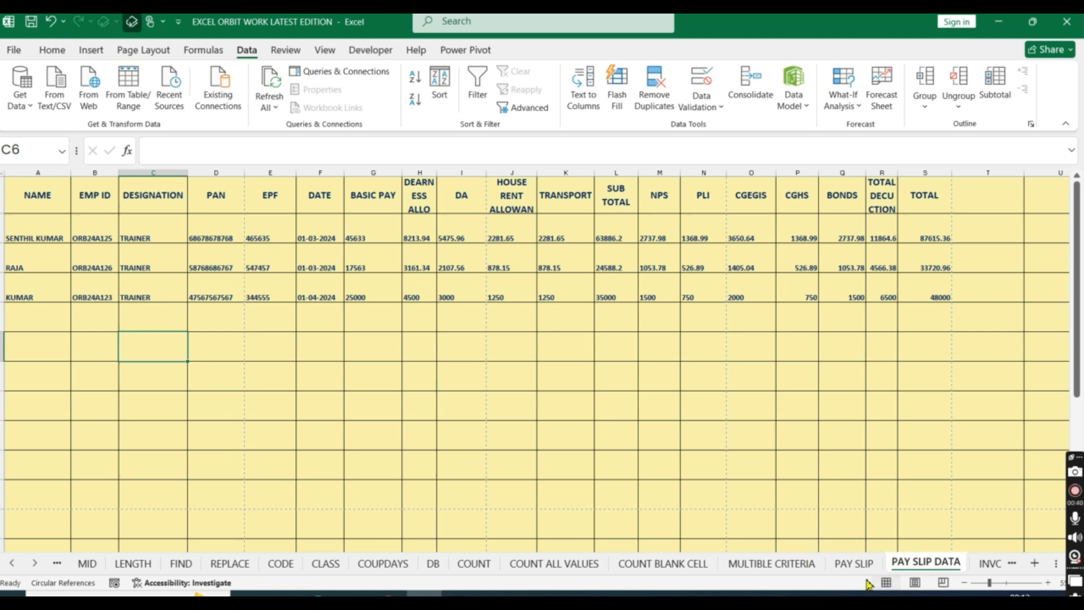
{"action": "left_click", "coordinate": [853, 565]}
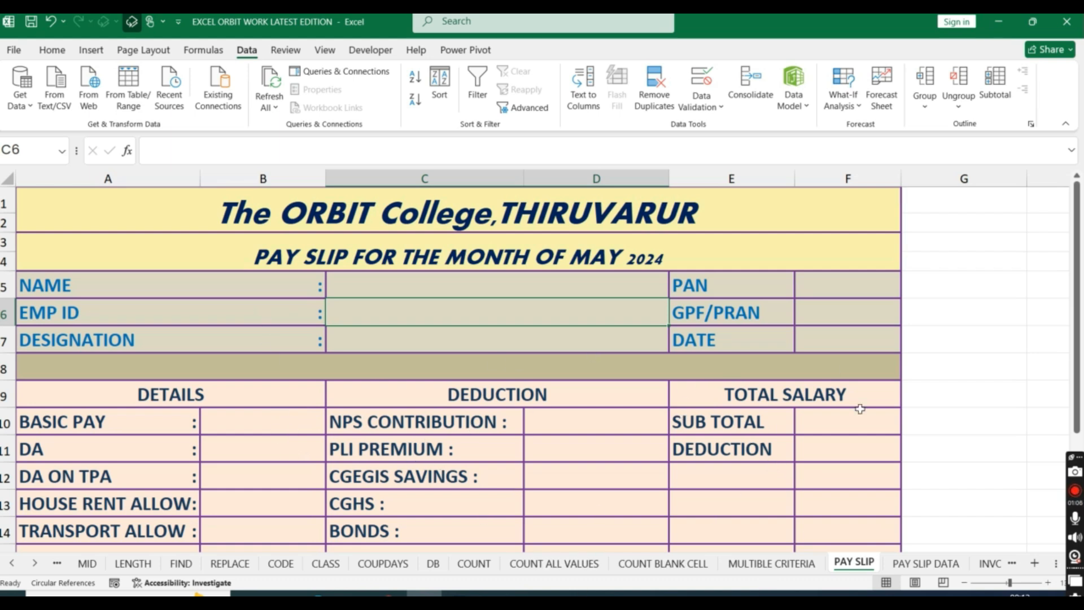
{"action": "left_click", "coordinate": [920, 563]}
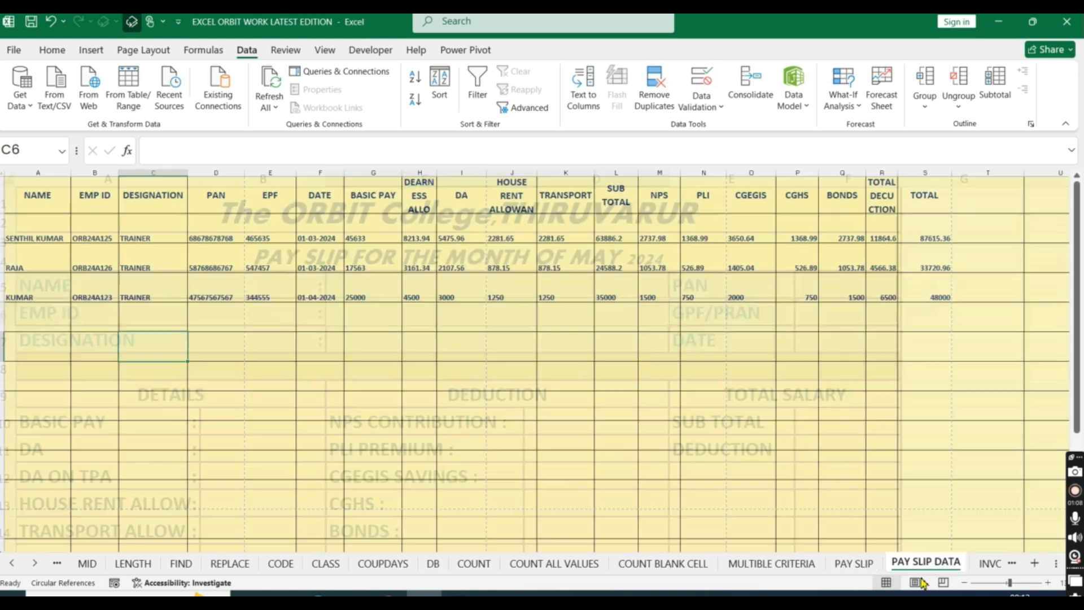
{"action": "left_click", "coordinate": [877, 565]}
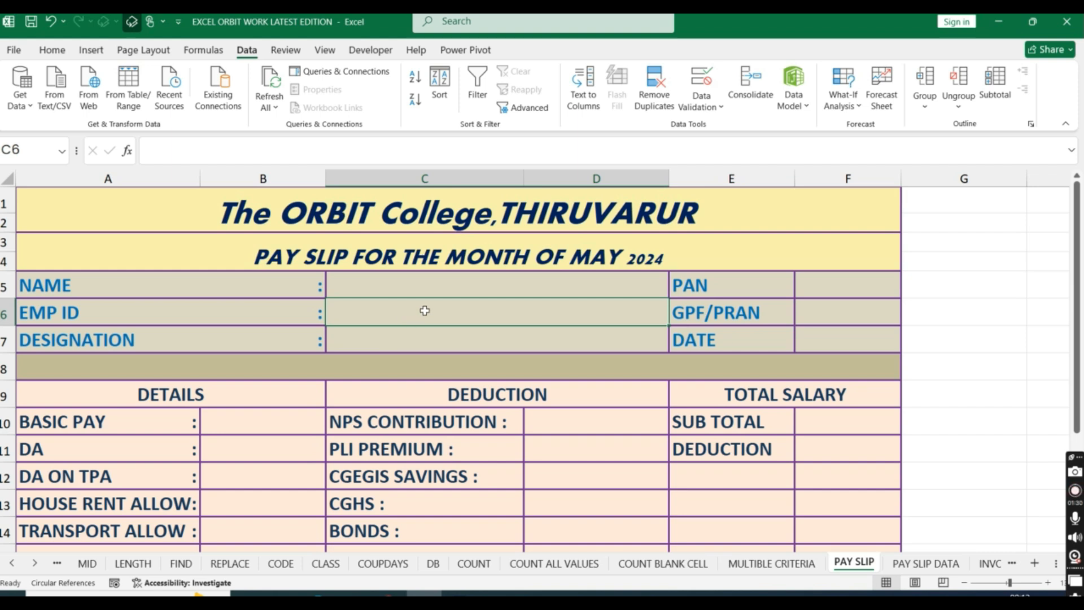
Start =VLOOKUP( in C6 with cell C5 as the lookup value.
{"action": "type", "text": "="}
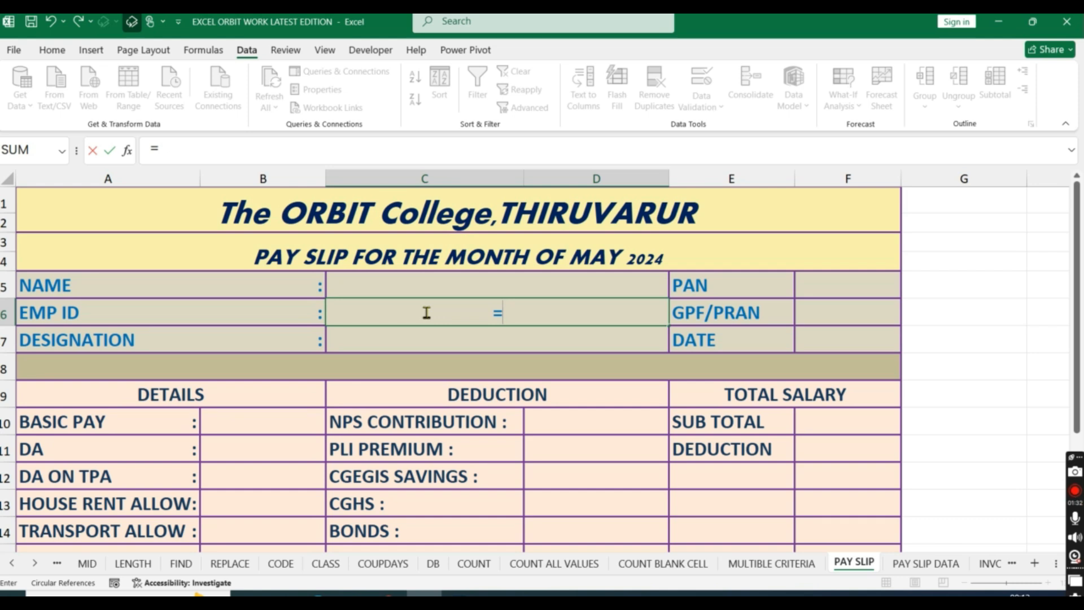
{"action": "type", "text": "V"}
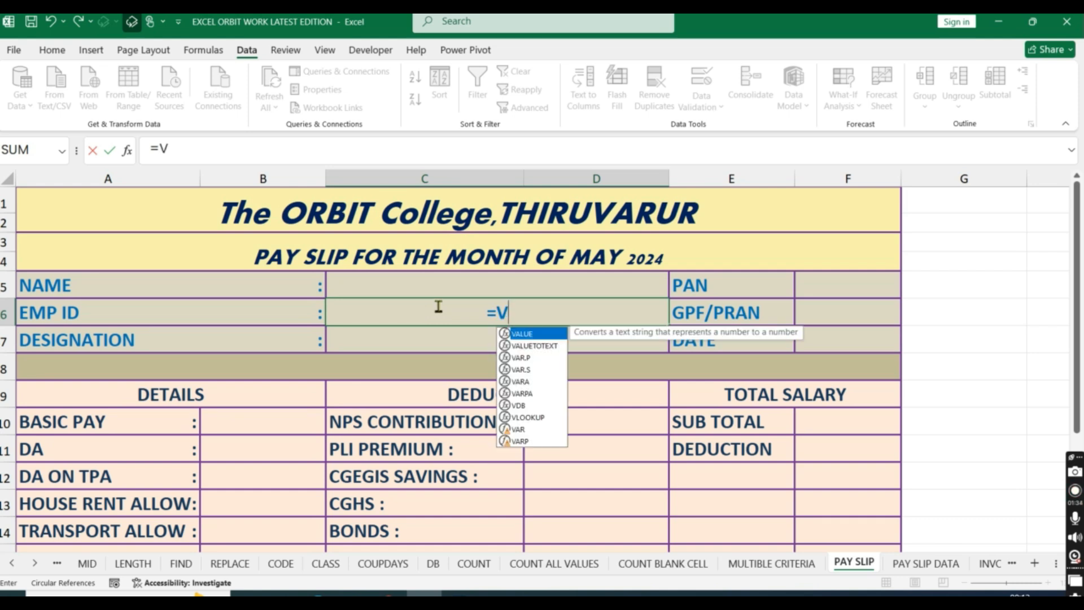
{"action": "type", "text": "LOOKUP"}
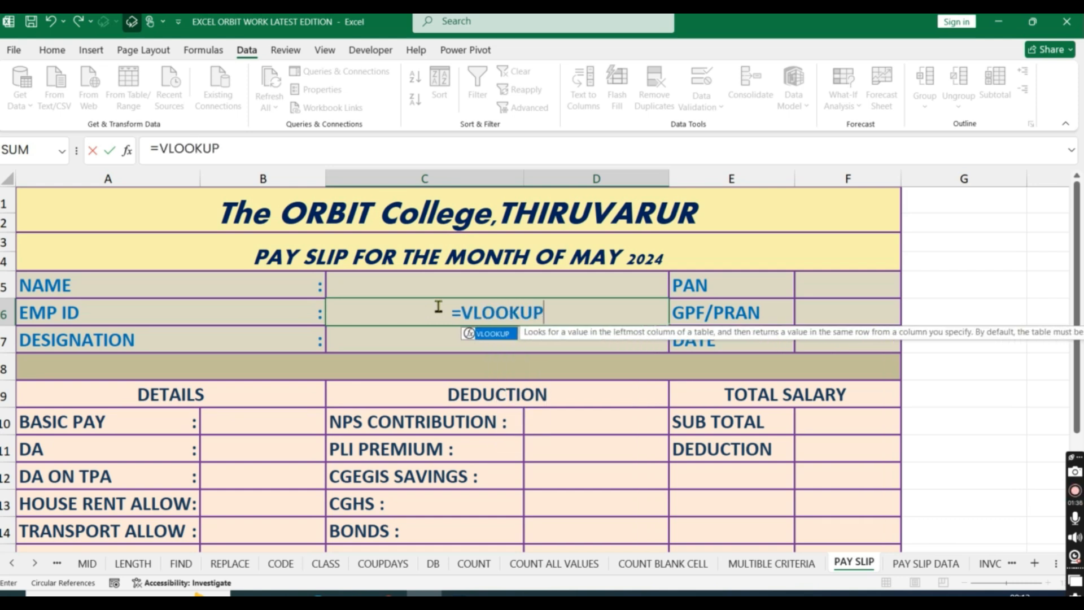
{"action": "type", "text": "("}
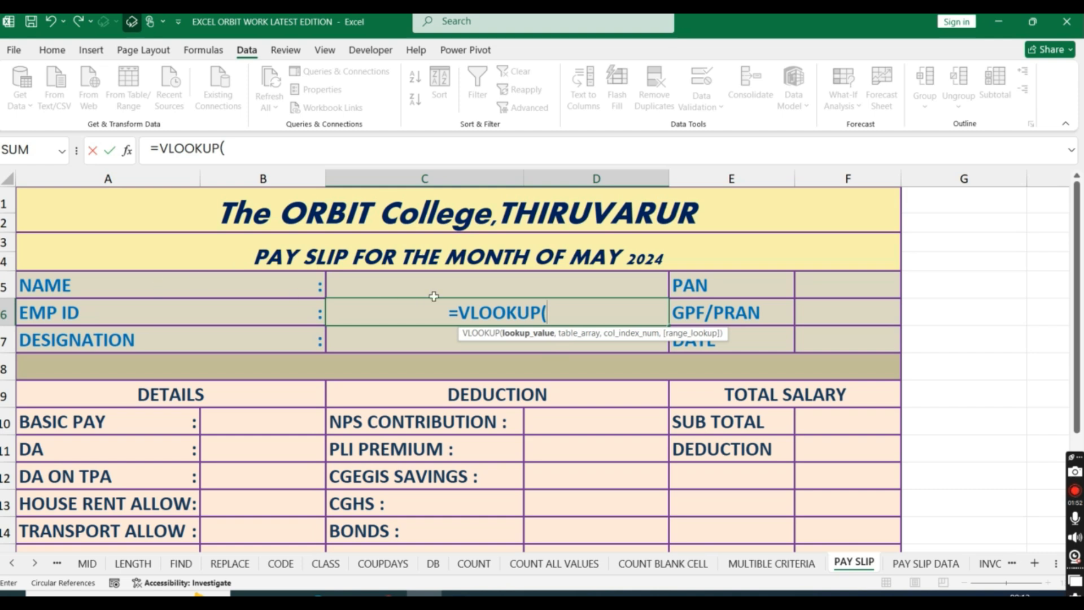
{"action": "left_click", "coordinate": [481, 283]}
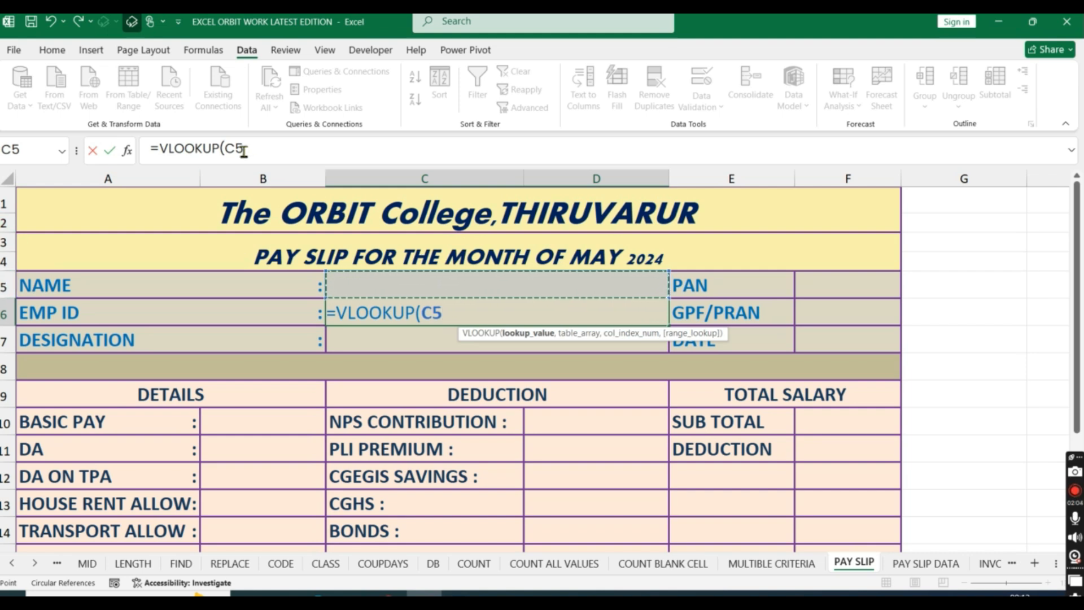
{"action": "left_click", "coordinate": [263, 148]}
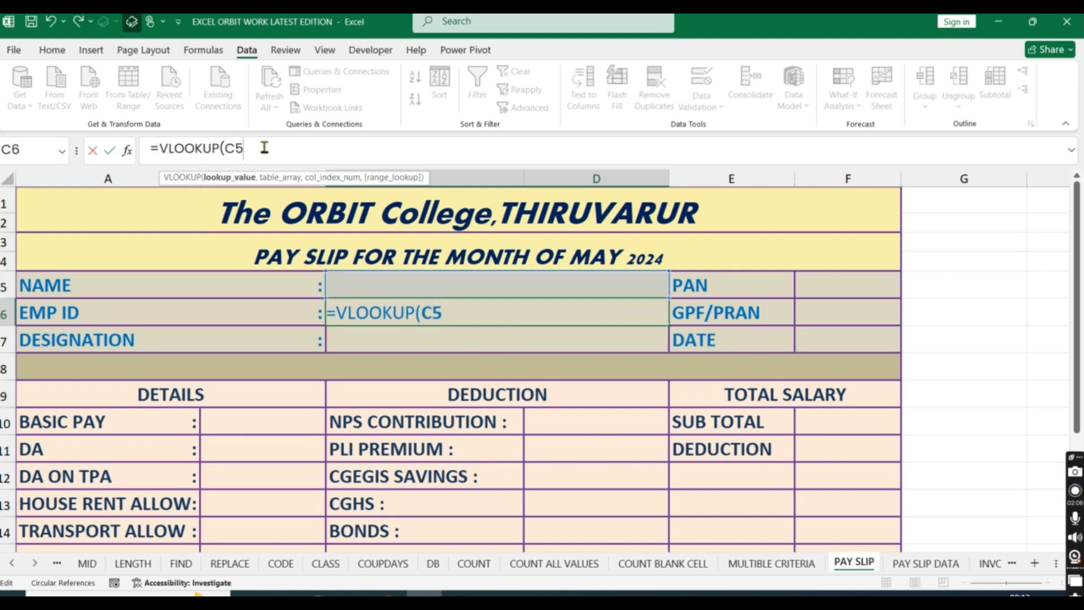
{"action": "type", "text": ","}
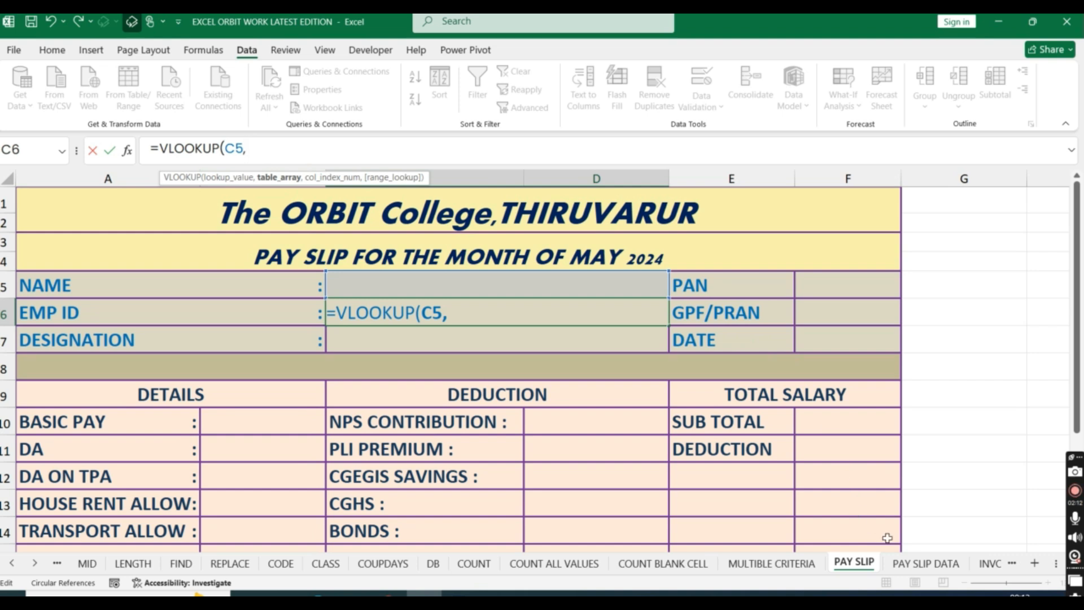
Complete the C6 formula with table 'PAY SLIP DATA'!A1:S4, column 2 and exact match 0.
{"action": "left_click", "coordinate": [921, 563]}
{"action": "left_click_drag", "start_coordinate": [29, 189], "coordinate": [928, 294]}
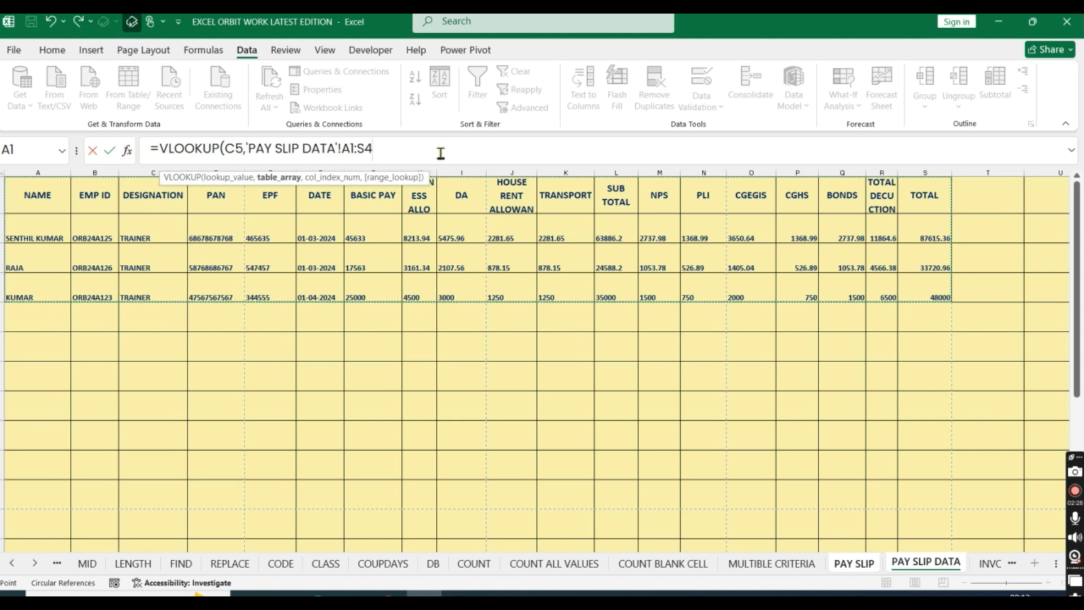
{"action": "type", "text": ","}
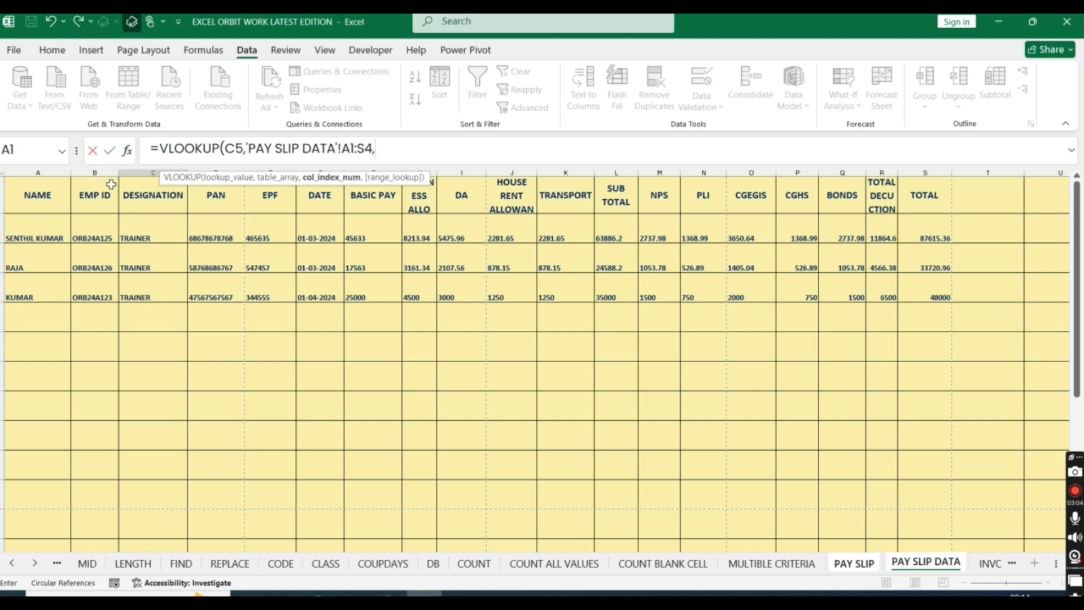
{"action": "type", "text": "2,"}
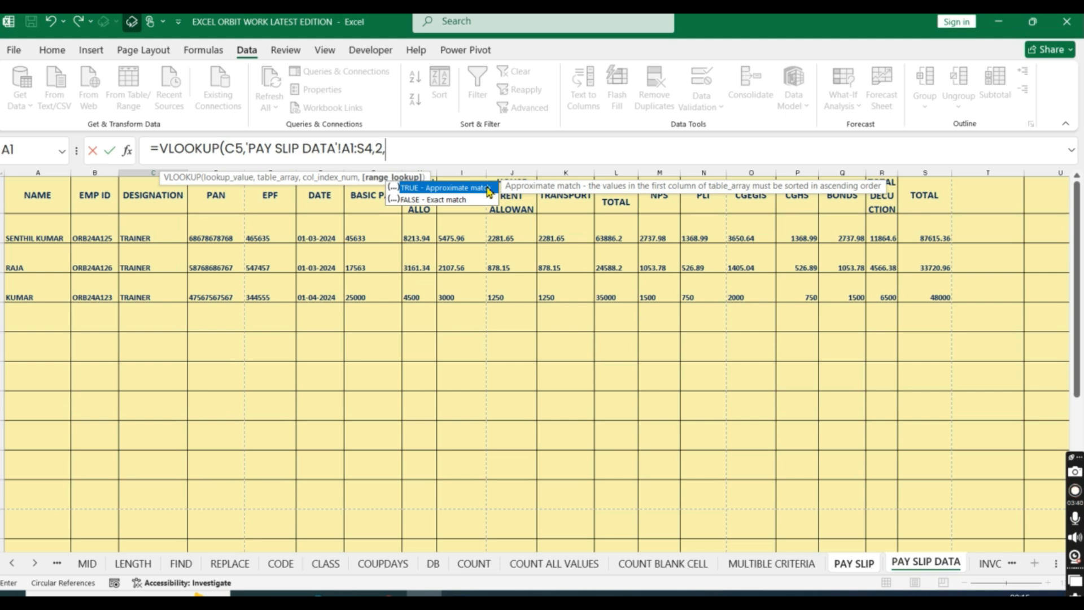
{"action": "type", "text": "0)"}
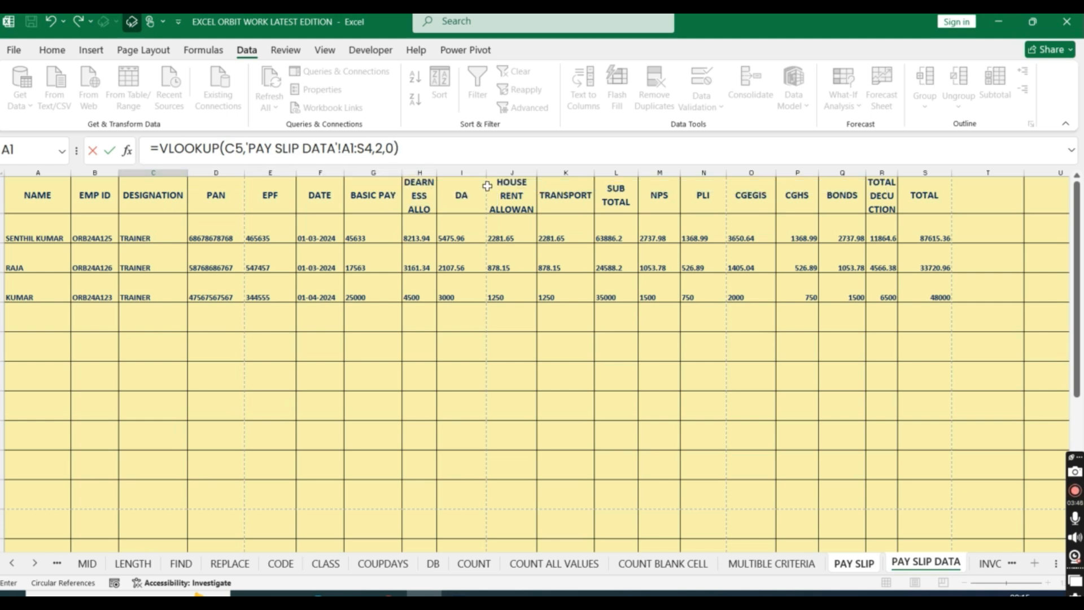
Commit the C6 VLOOKUP formula and check it against the name cell C5.
{"action": "left_click_drag", "start_coordinate": [434, 147], "coordinate": [130, 131]}
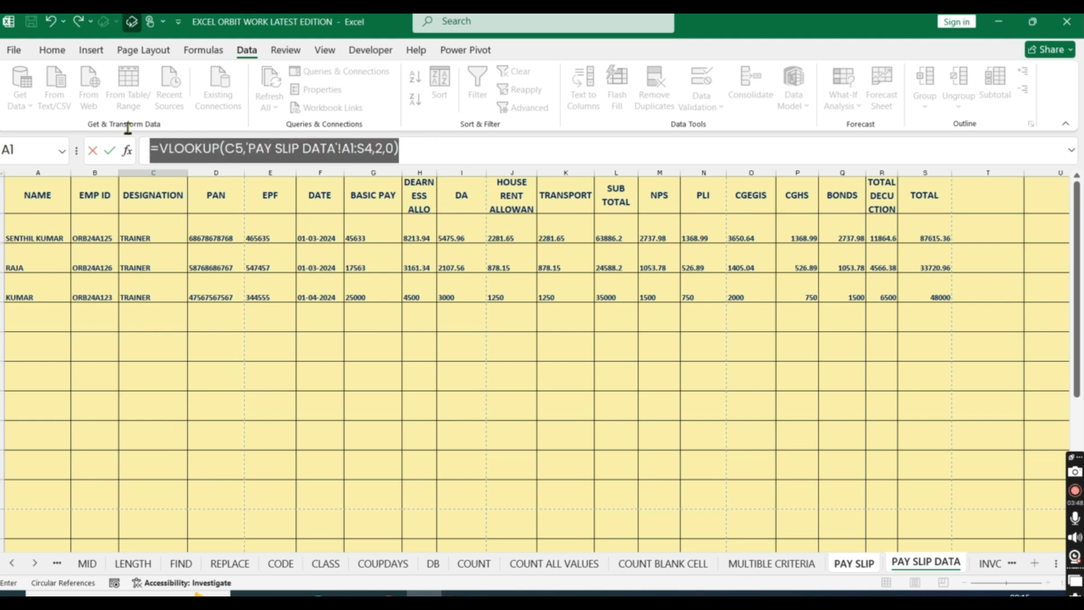
{"action": "left_click", "coordinate": [449, 155]}
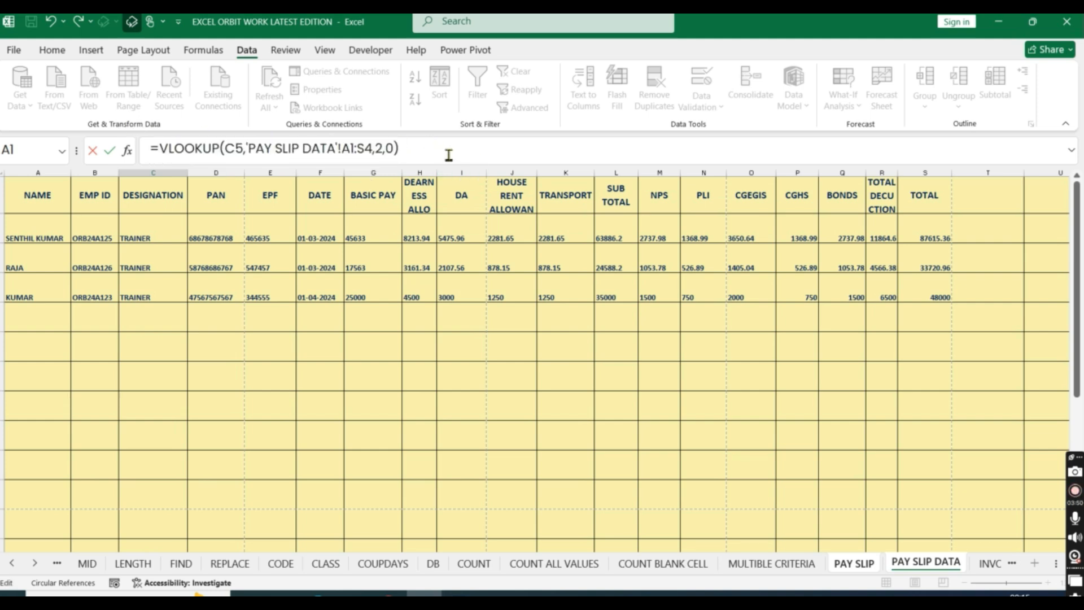
{"action": "key", "text": "Return"}
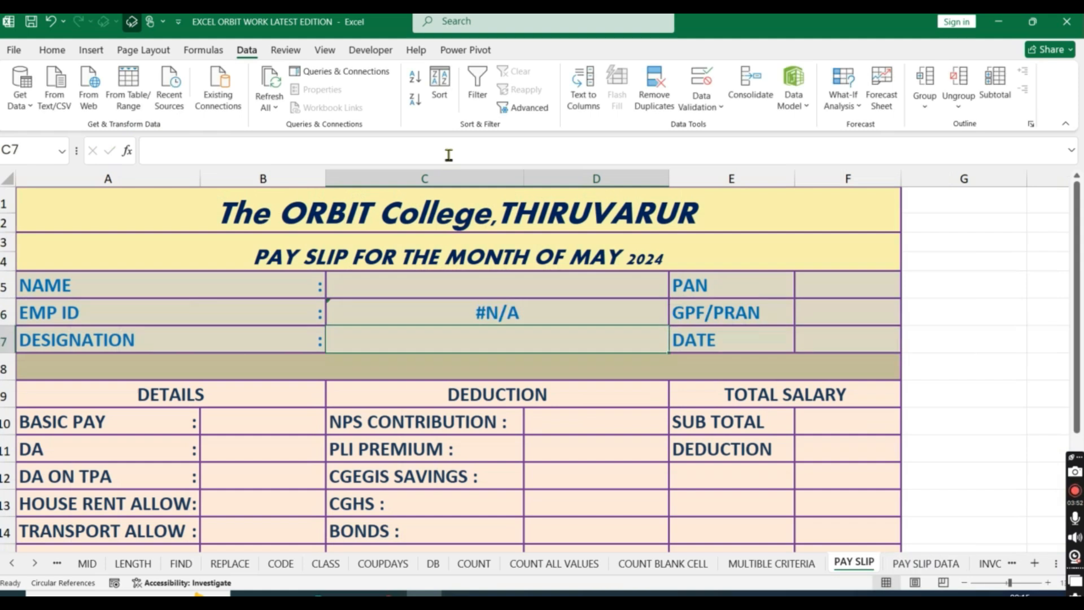
{"action": "left_click", "coordinate": [488, 315]}
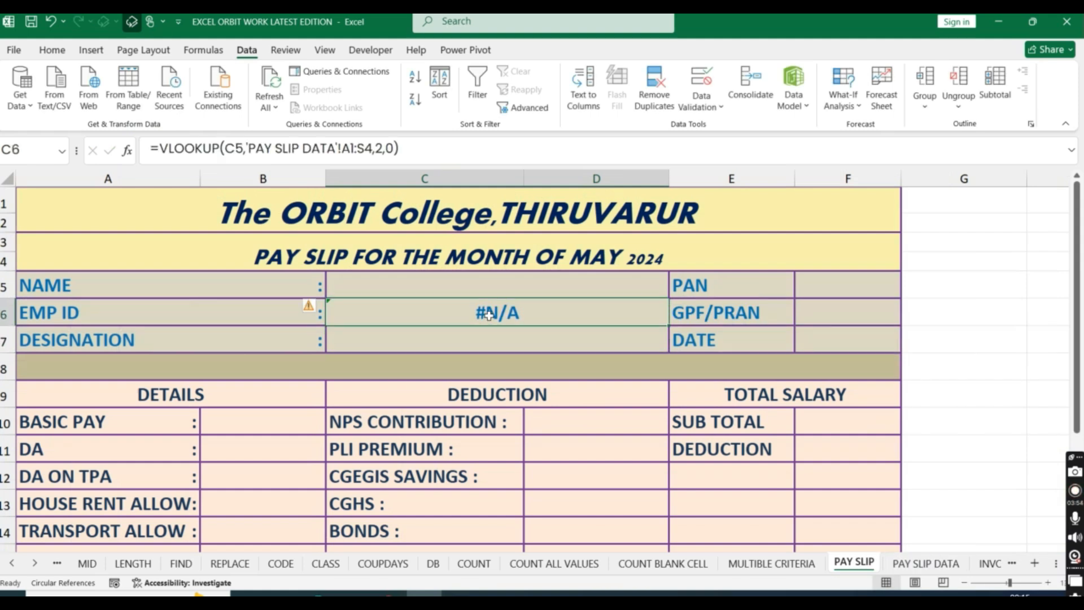
{"action": "left_click", "coordinate": [467, 284]}
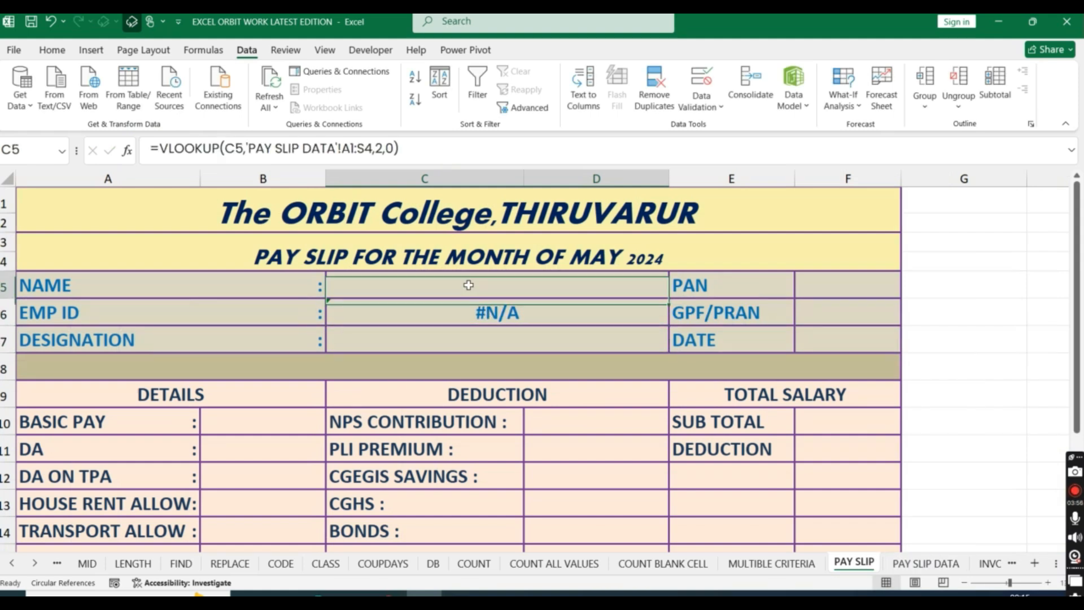
{"action": "key", "text": "Down"}
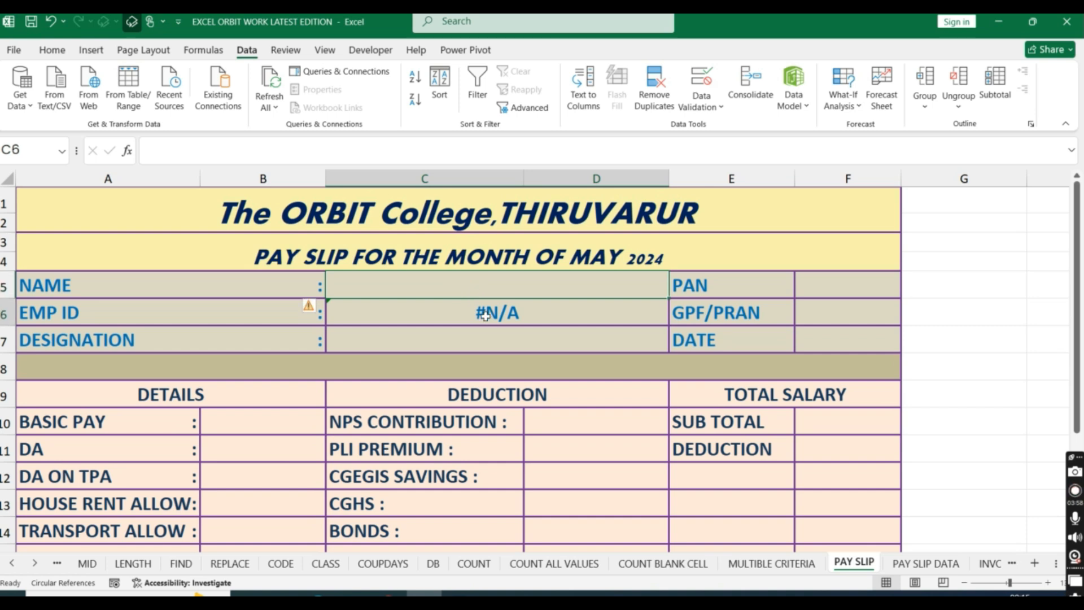
{"action": "left_click", "coordinate": [477, 286]}
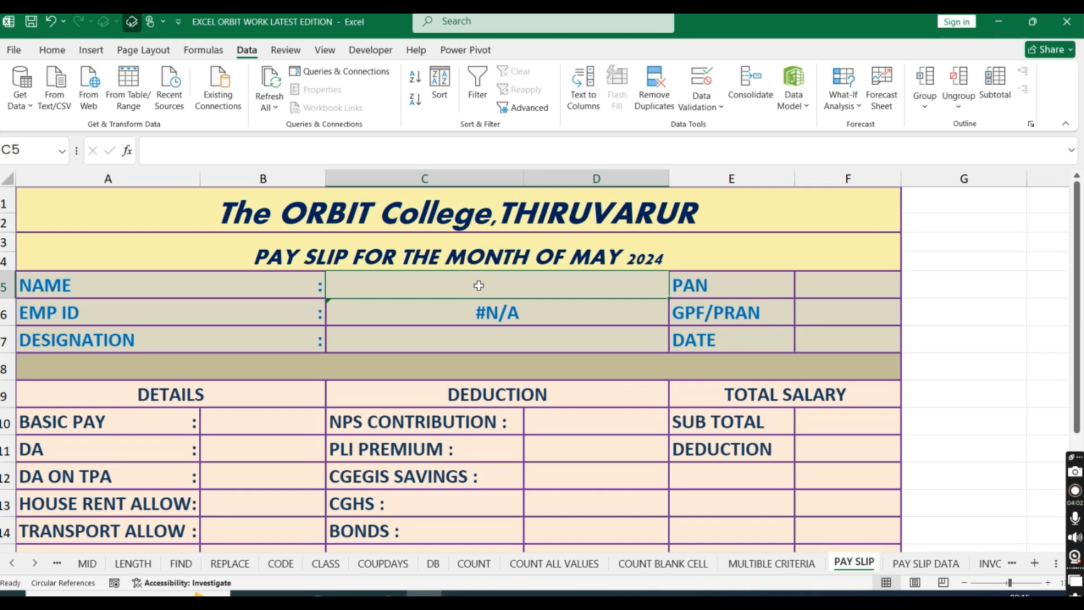
{"action": "type", "text": "SENTHILKU"}
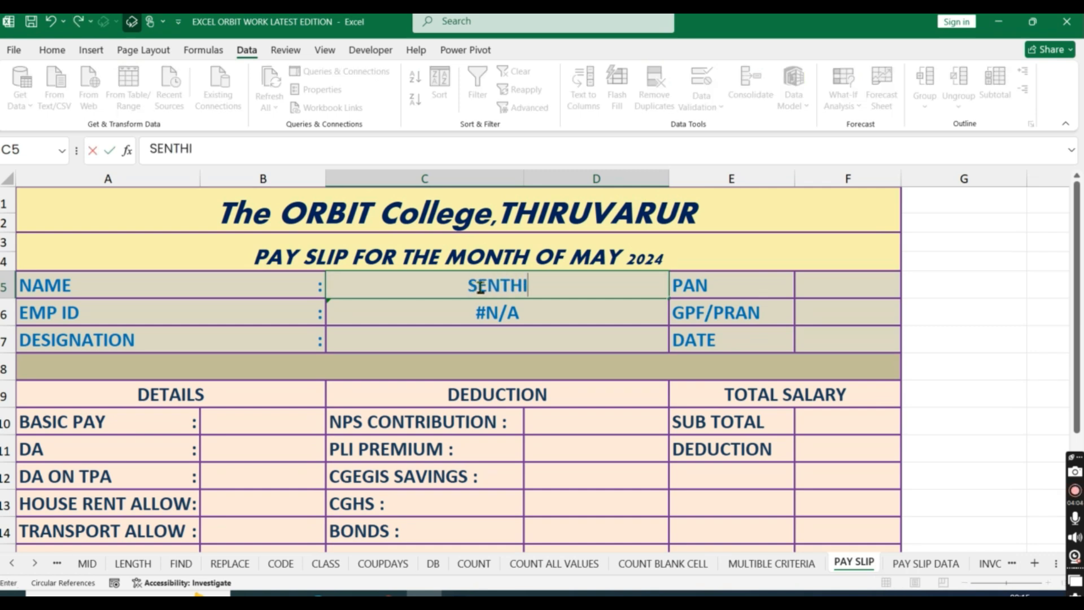
{"action": "key", "text": "BackSpace"}
{"action": "key", "text": "BackSpace"}
{"action": "type", "text": "KUMAR"}
{"action": "key", "text": "Return"}
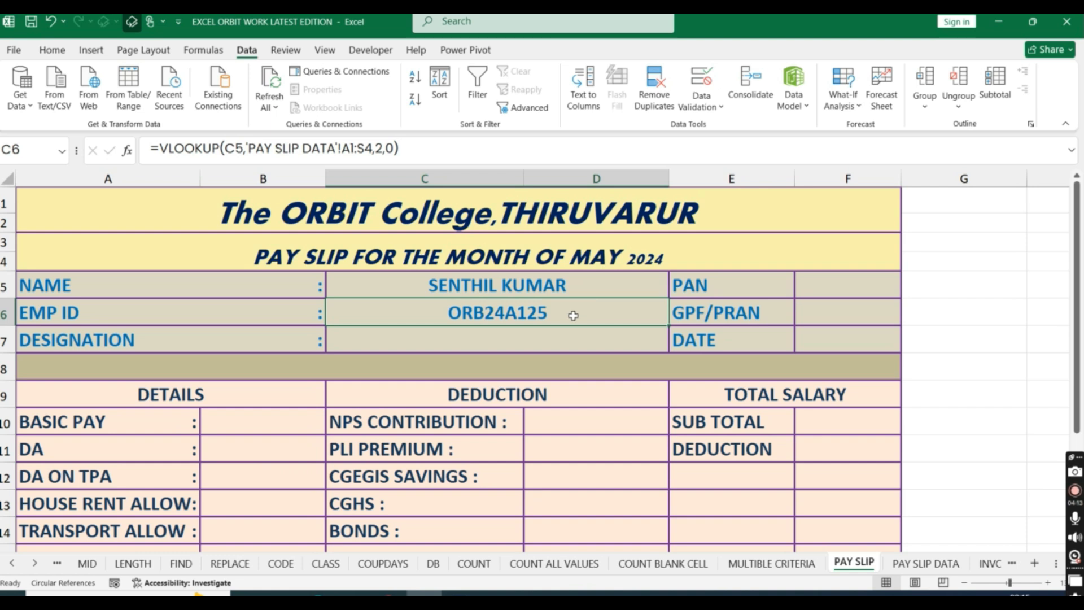
{"action": "left_click", "coordinate": [904, 563]}
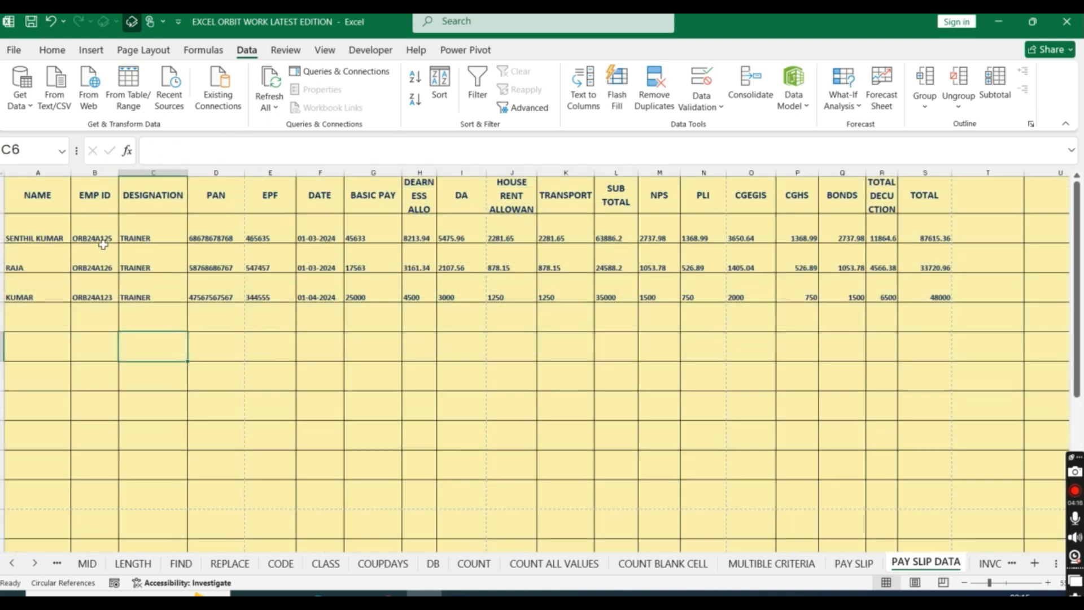
{"action": "scroll", "coordinate": [104, 244], "scroll_direction": "up", "scroll_amount": 2}
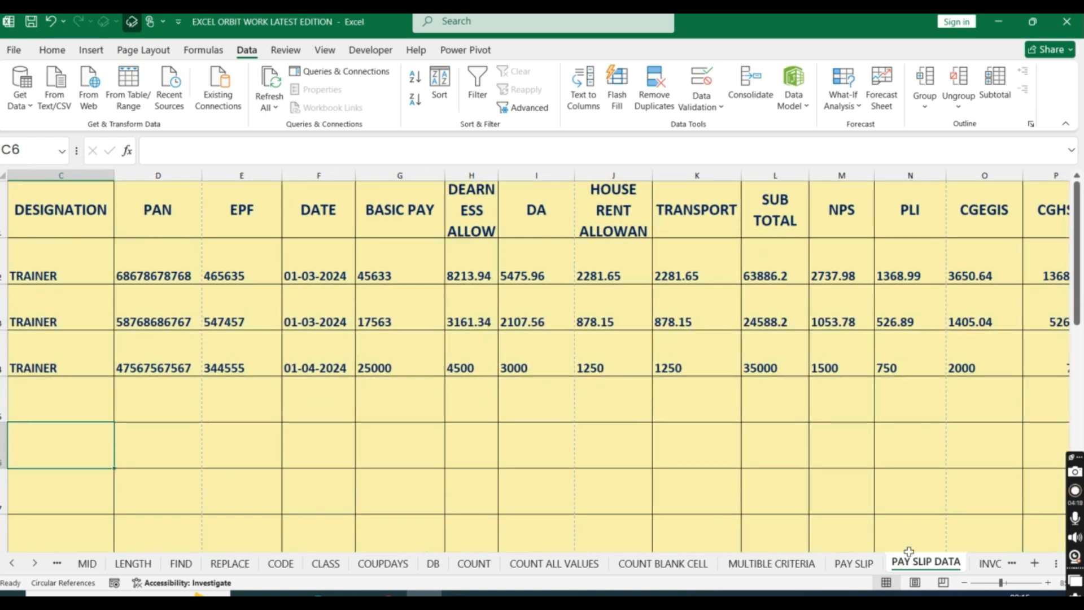
{"action": "left_click", "coordinate": [467, 378]}
{"action": "left_click", "coordinate": [473, 364]}
{"action": "key", "text": "Left"}
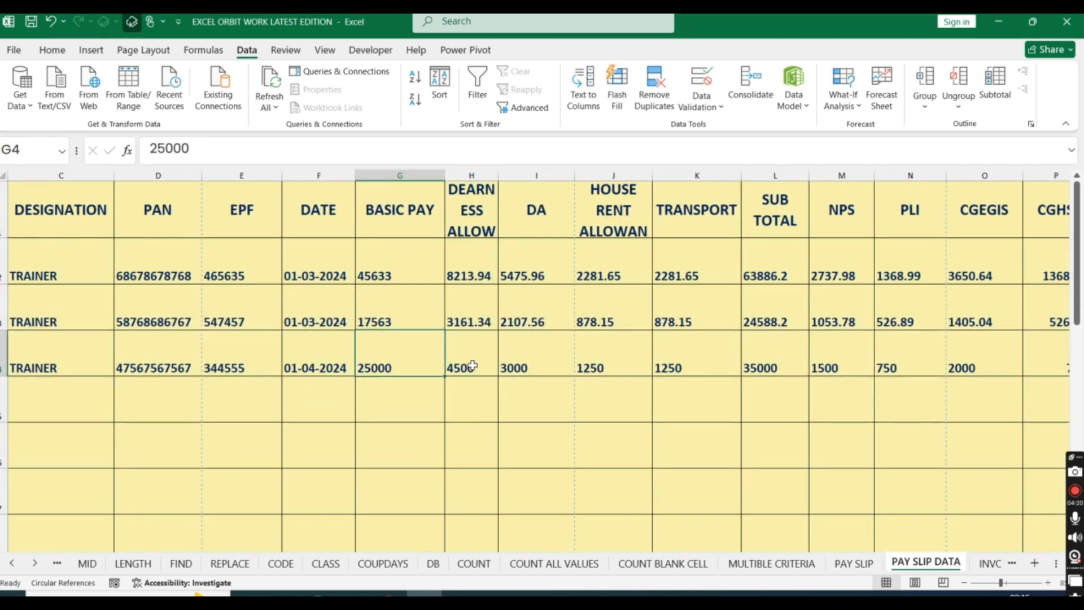
{"action": "key", "text": "Left"}
{"action": "key", "text": "Left"}
{"action": "key", "text": "Left"}
{"action": "key", "text": "Left"}
{"action": "key", "text": "Left"}
{"action": "key", "text": "Left"}
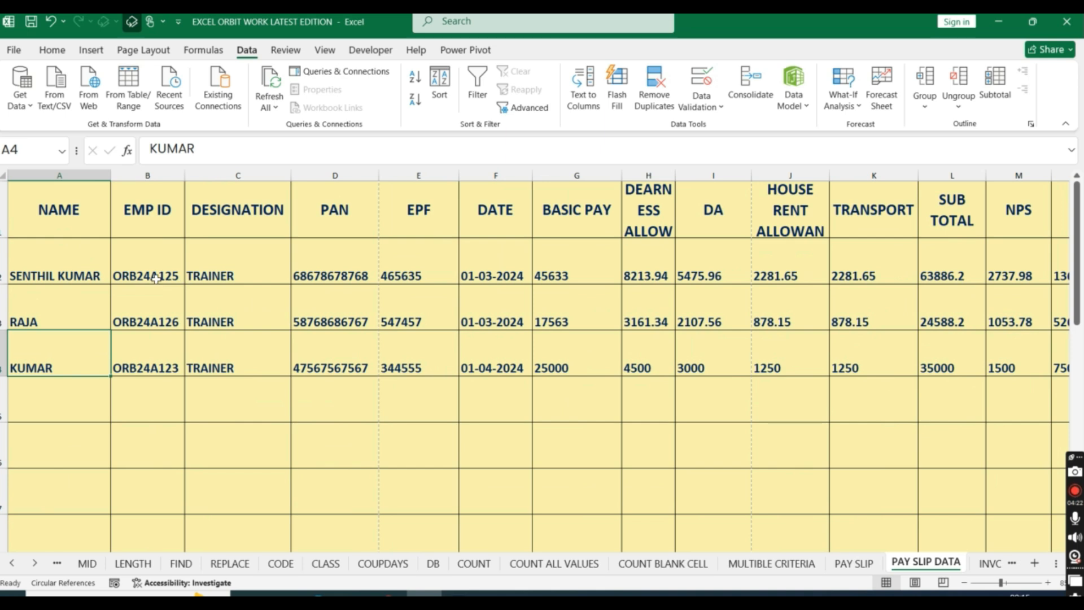
Delete the name in C5 so EMP ID shows #N/A, checking the names on PAY SLIP DATA.
{"action": "left_click", "coordinate": [837, 567]}
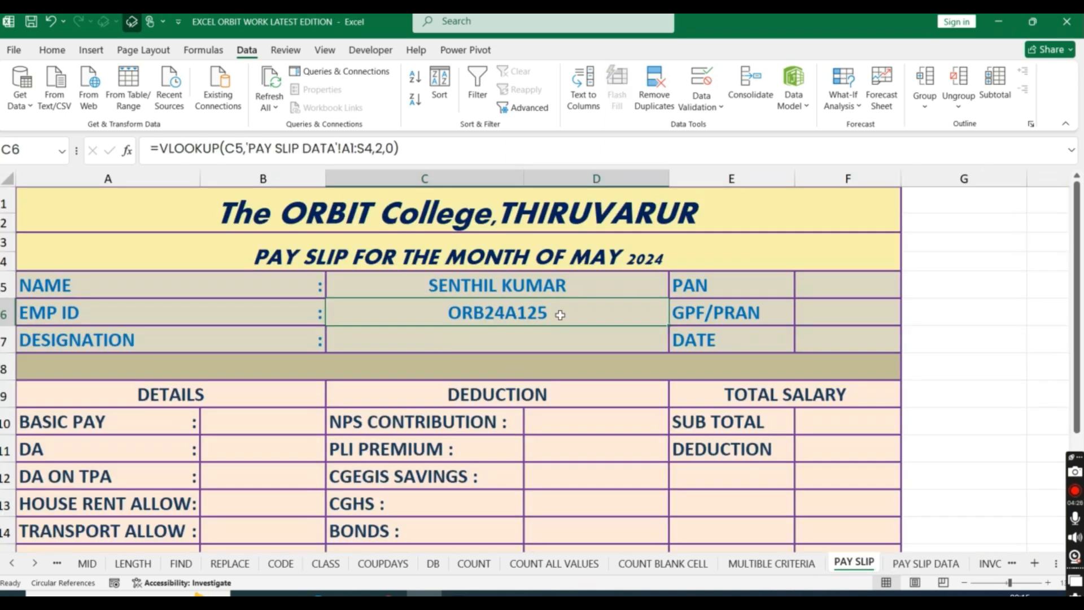
{"action": "left_click", "coordinate": [564, 284]}
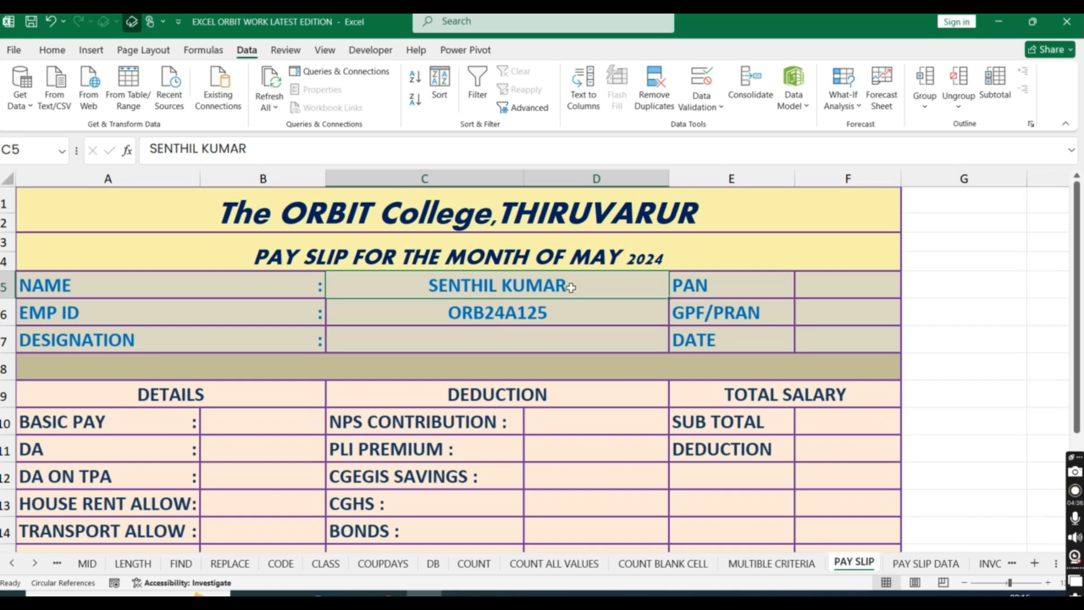
{"action": "key", "text": "Delete"}
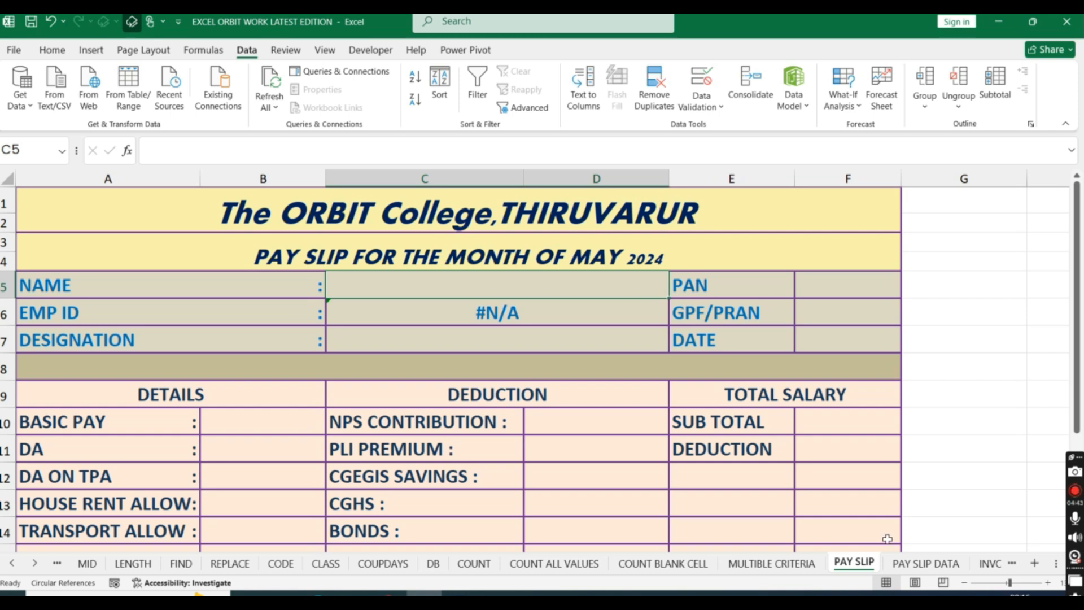
{"action": "left_click", "coordinate": [929, 564]}
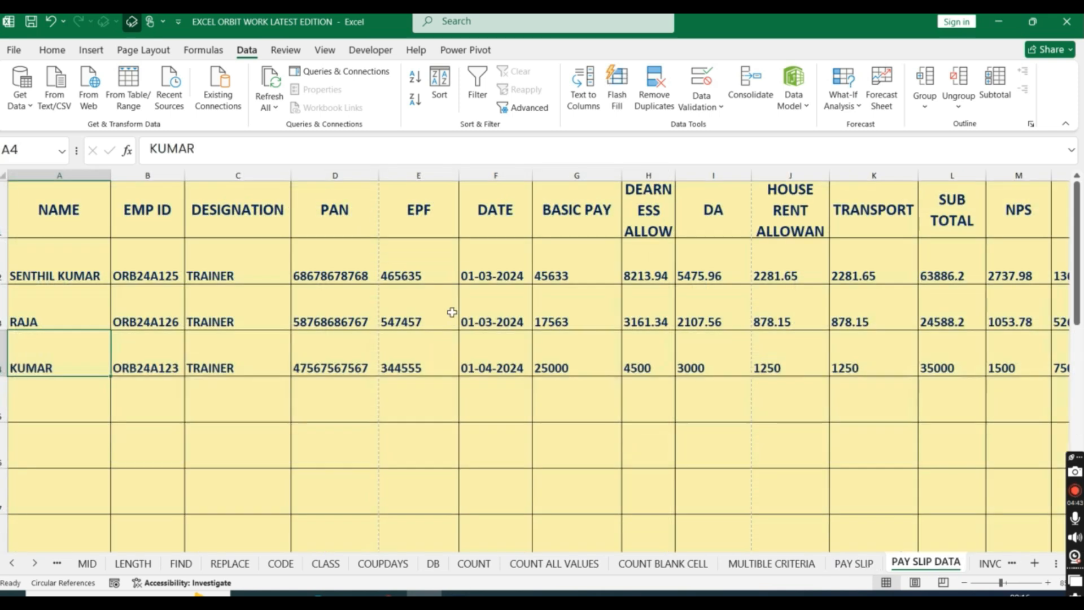
{"action": "left_click", "coordinate": [65, 274]}
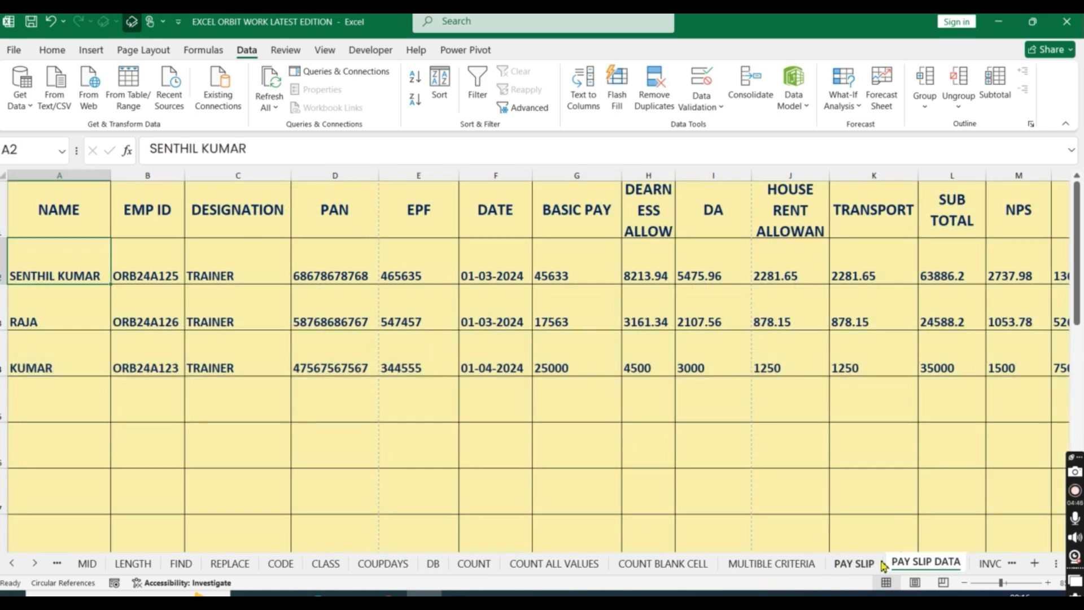
{"action": "left_click", "coordinate": [855, 563]}
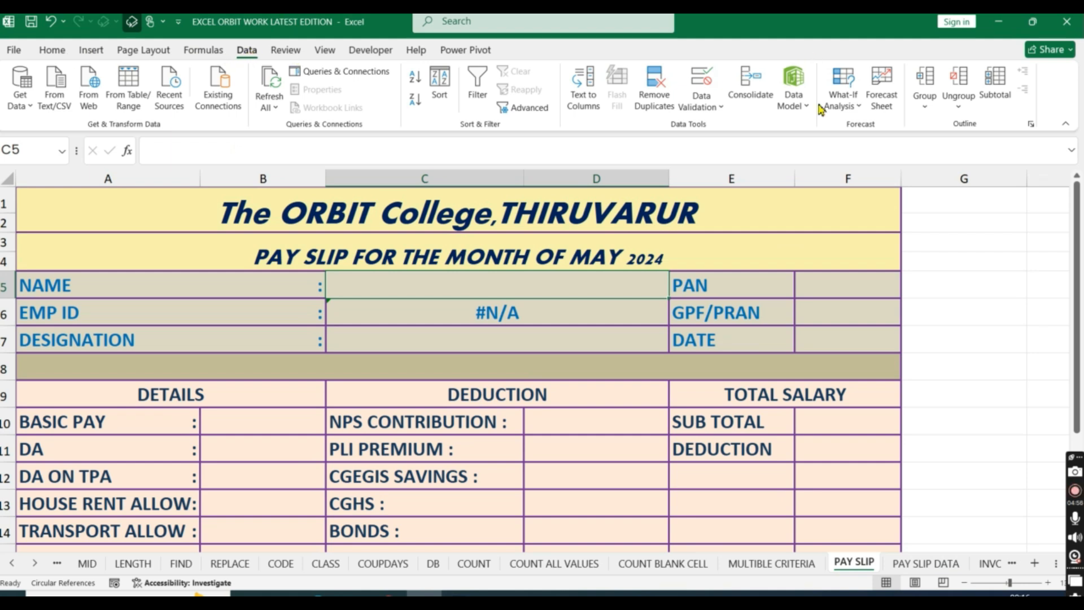
Give C5 a List data validation sourced from 'PAY SLIP DATA'!$A$2:$A$4.
{"action": "left_click", "coordinate": [717, 105]}
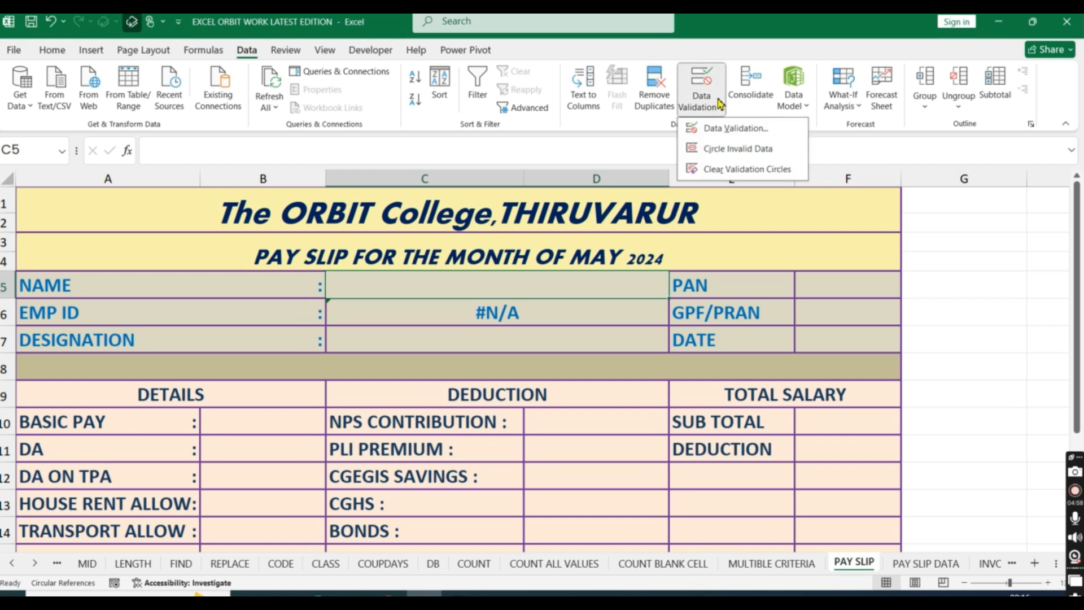
{"action": "left_click", "coordinate": [725, 134]}
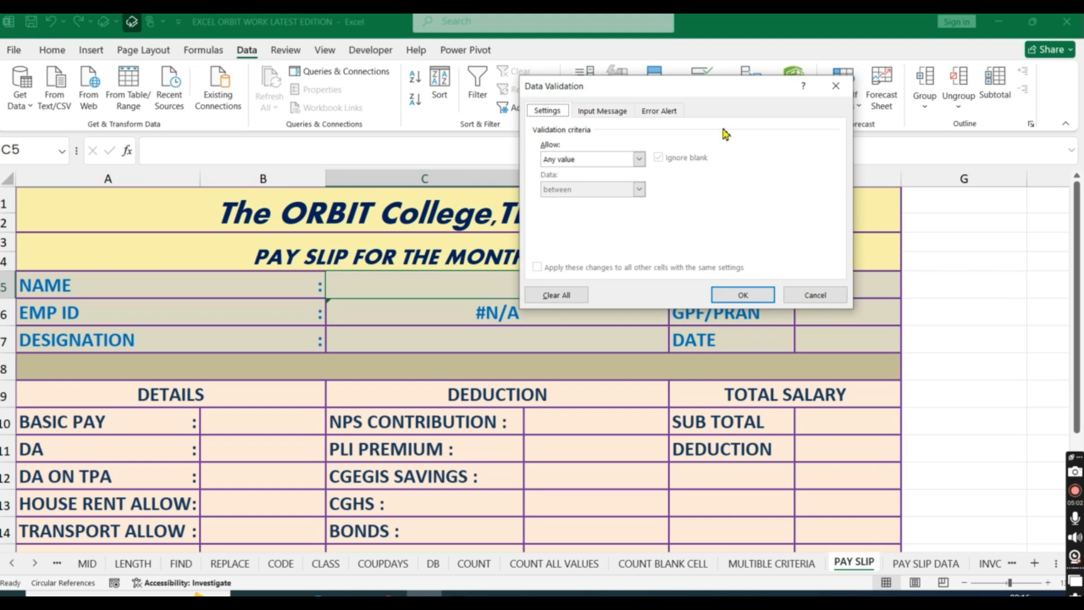
{"action": "left_click", "coordinate": [640, 160]}
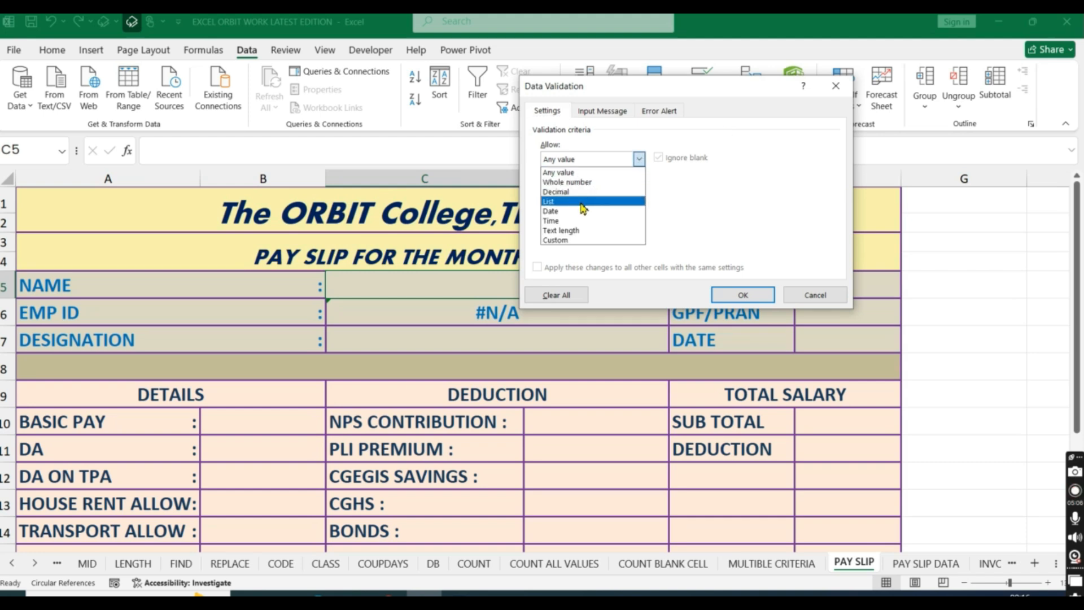
{"action": "left_click", "coordinate": [583, 204]}
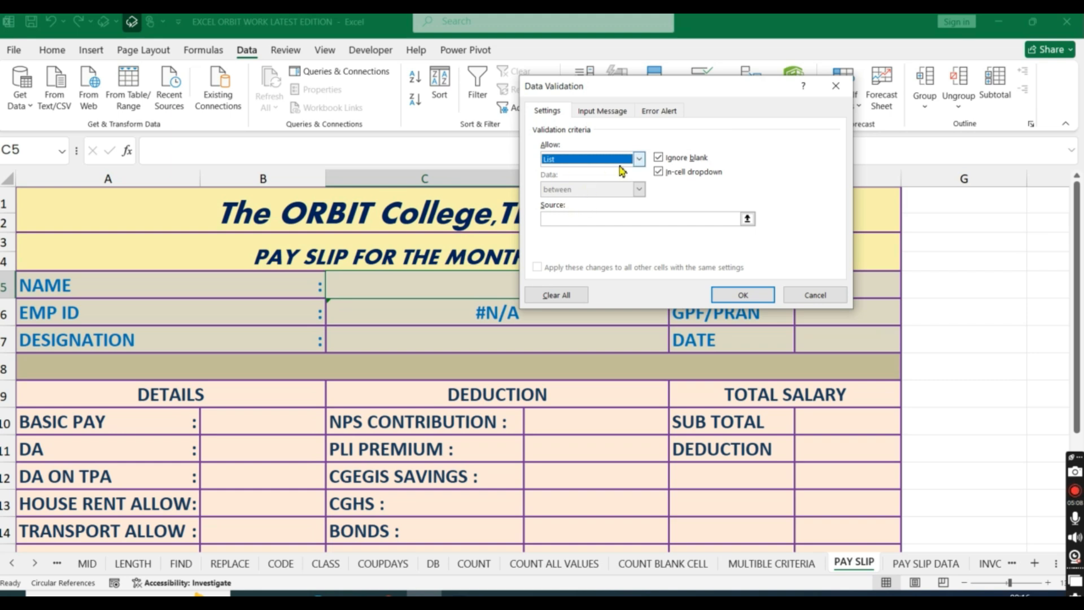
{"action": "left_click", "coordinate": [558, 221]}
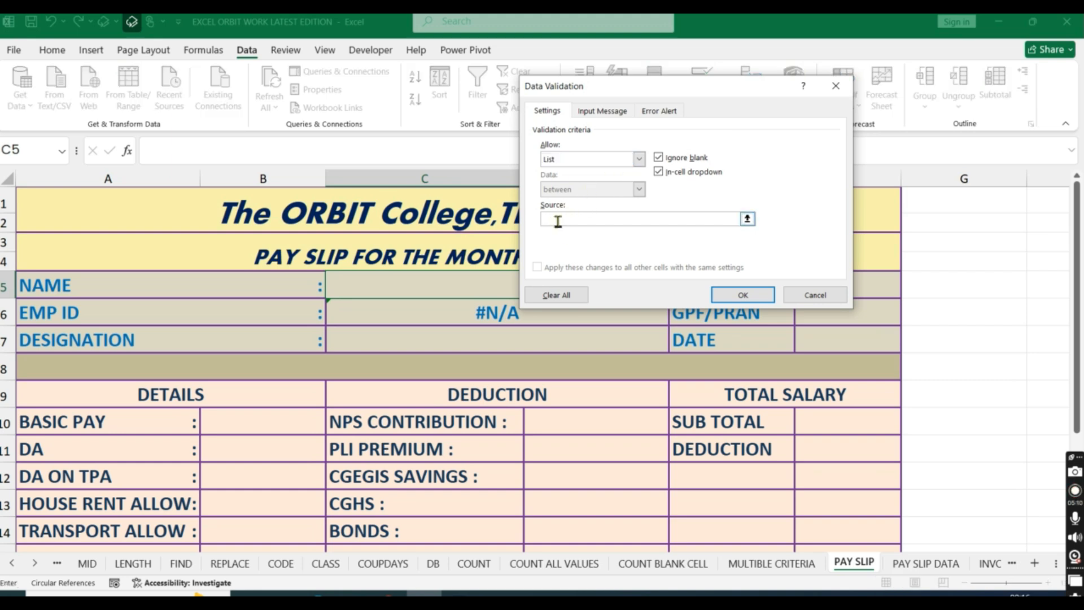
{"action": "left_click", "coordinate": [926, 563]}
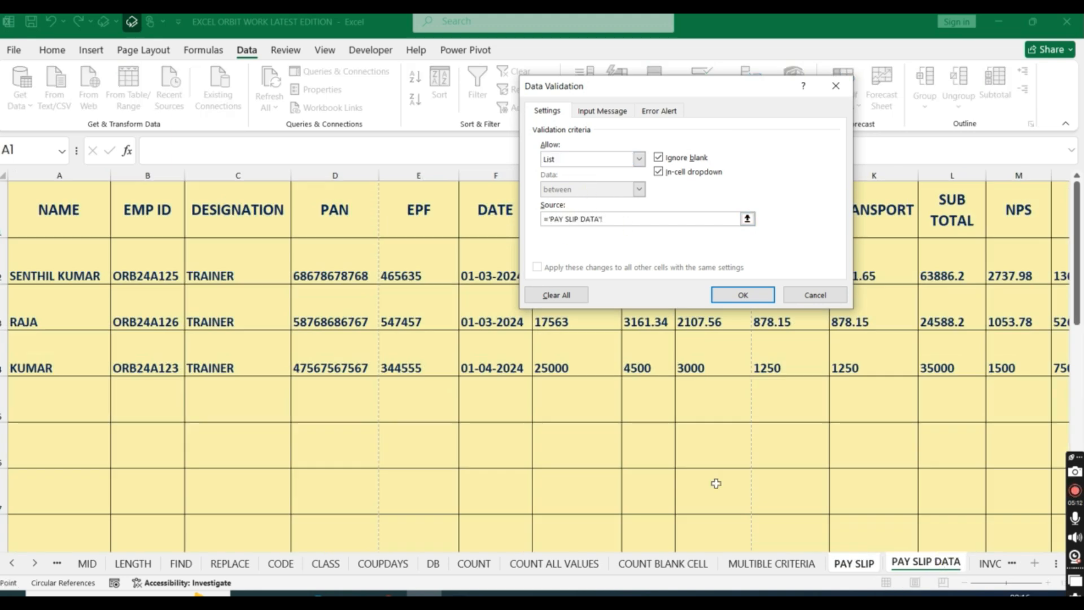
{"action": "left_click_drag", "start_coordinate": [52, 267], "coordinate": [46, 356]}
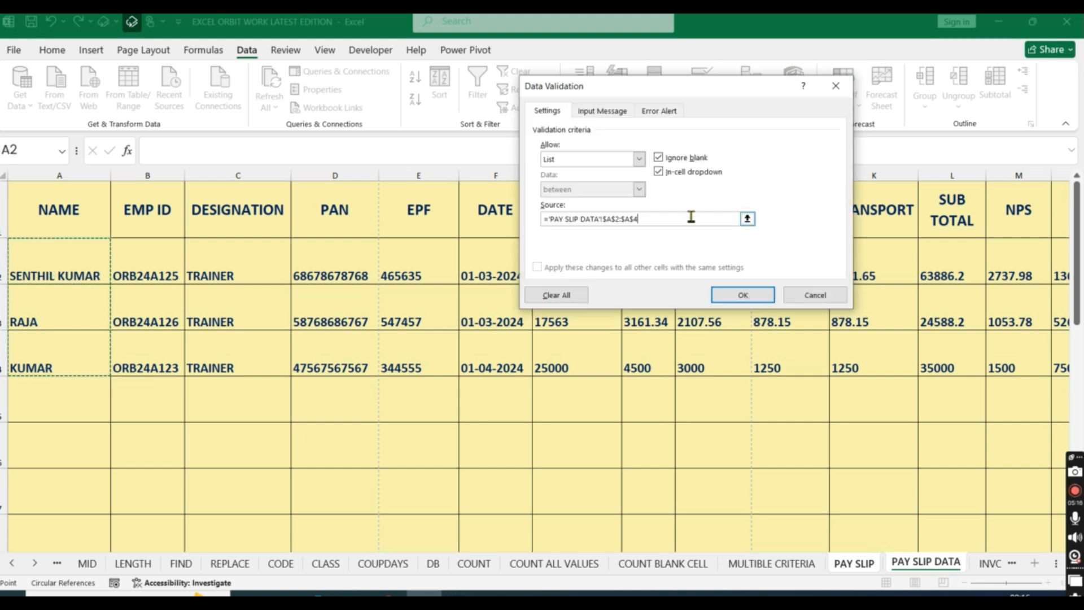
{"action": "left_click", "coordinate": [733, 298]}
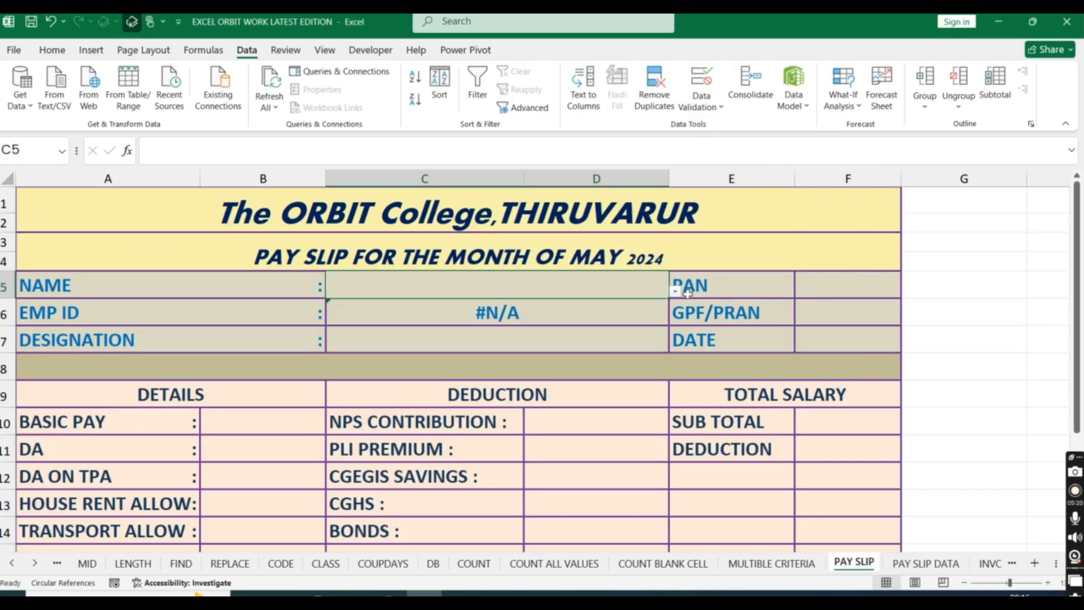
{"action": "left_click", "coordinate": [676, 292]}
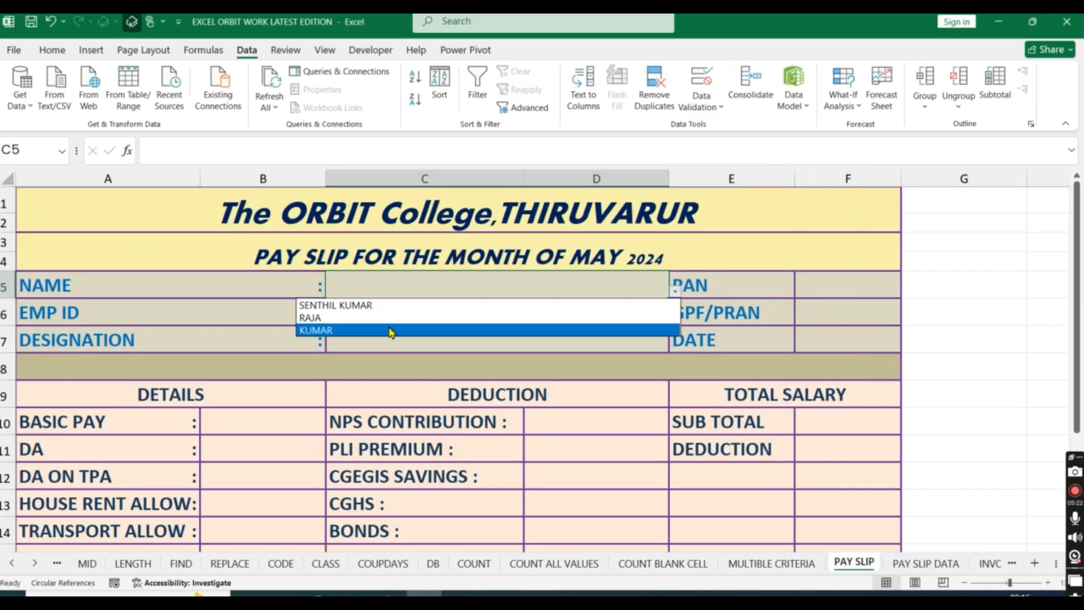
{"action": "left_click", "coordinate": [573, 288]}
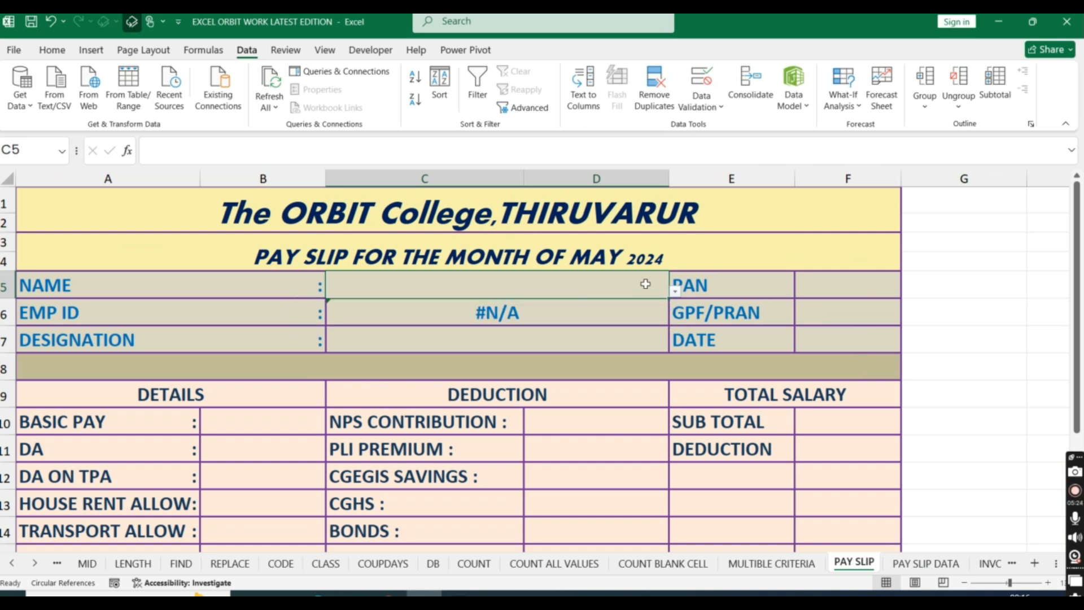
{"action": "left_click", "coordinate": [676, 293]}
{"action": "left_click", "coordinate": [494, 314]}
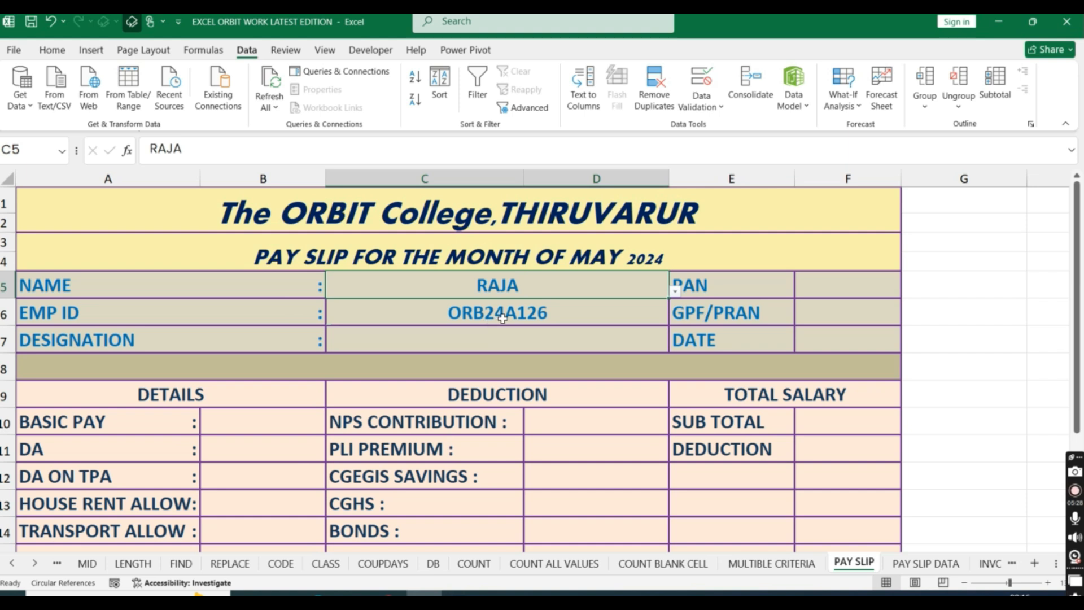
{"action": "left_click", "coordinate": [676, 293]}
{"action": "left_click", "coordinate": [494, 328]}
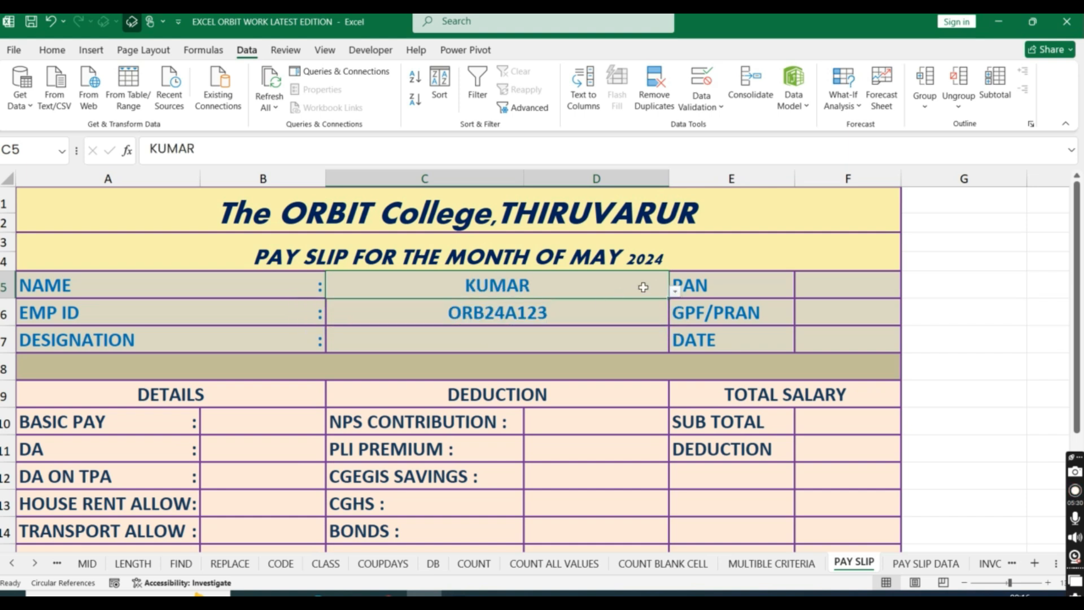
{"action": "left_click", "coordinate": [676, 293]}
{"action": "left_click", "coordinate": [505, 303]}
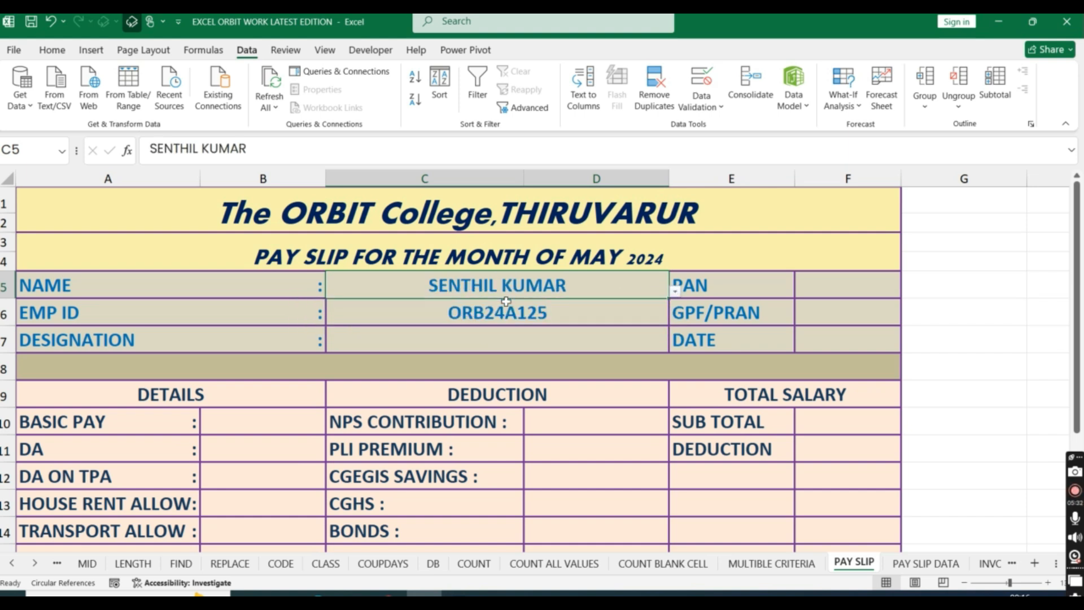
{"action": "left_click", "coordinate": [675, 293]}
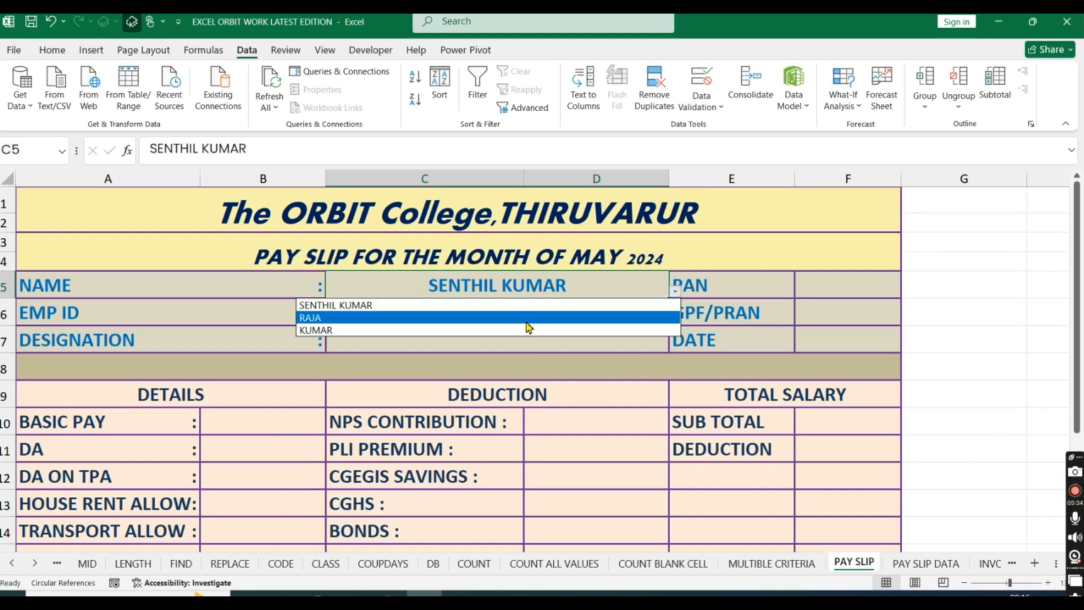
{"action": "left_click", "coordinate": [528, 317]}
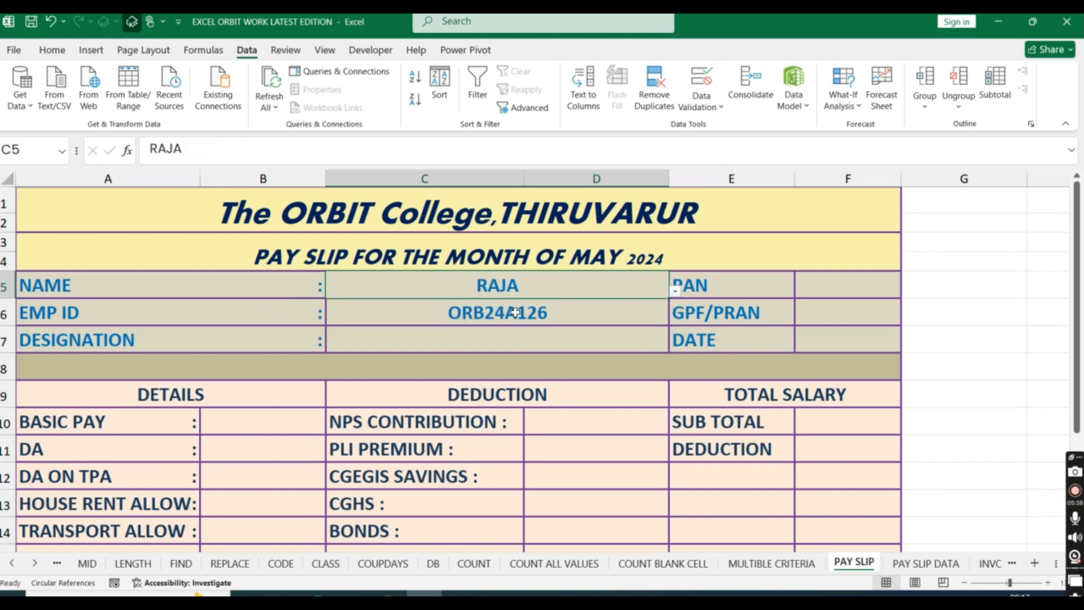
{"action": "left_click", "coordinate": [496, 338]}
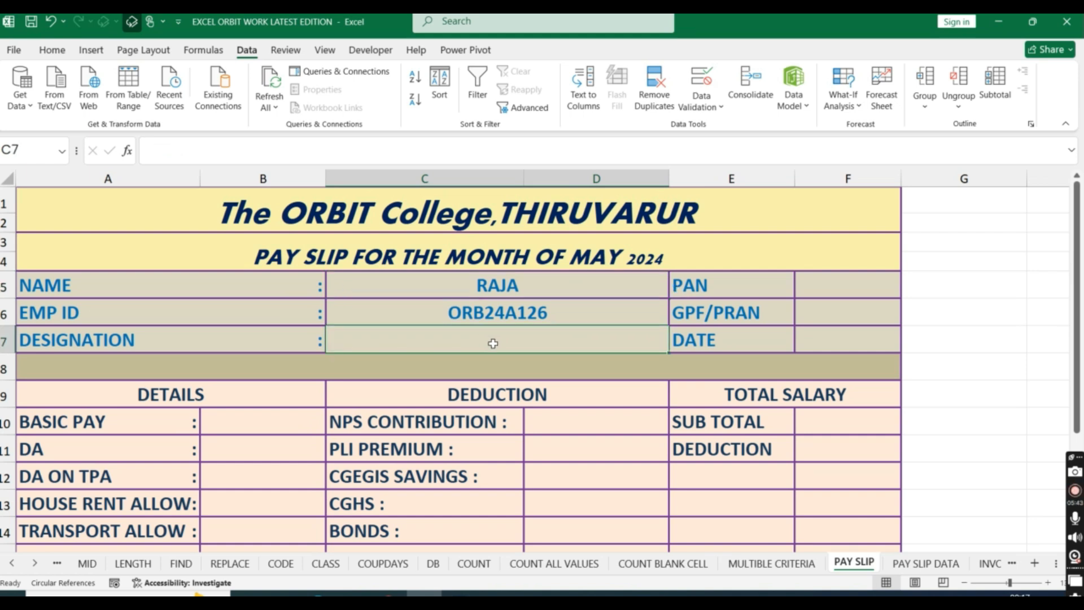
Review the PAY SLIP DATA columns before writing the designation formula in C7.
{"action": "type", "text": "="}
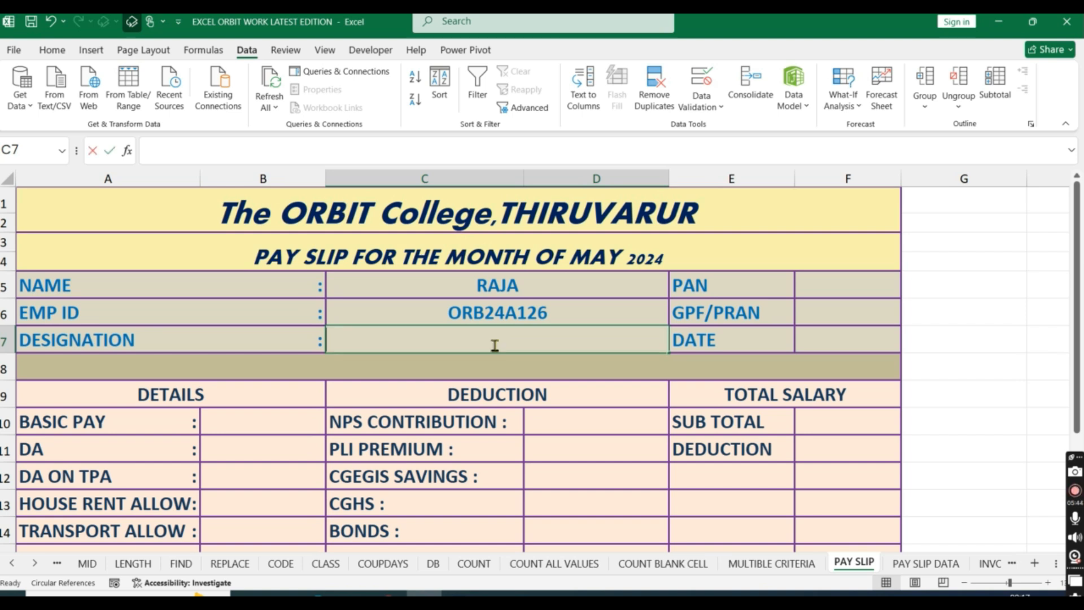
{"action": "key", "text": "BackSpace"}
{"action": "left_click", "coordinate": [929, 563]}
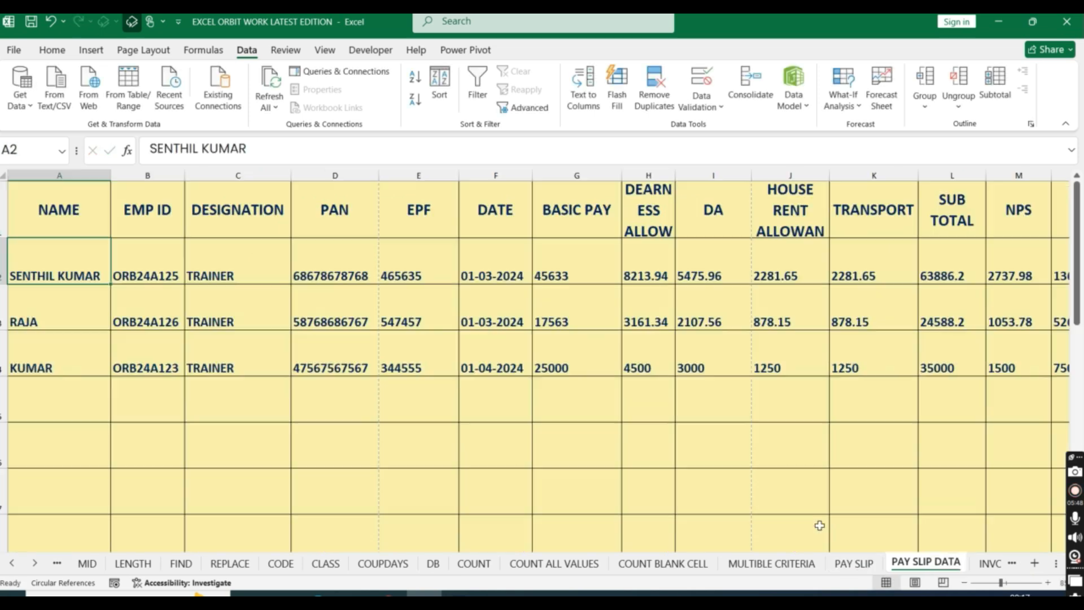
{"action": "scroll", "coordinate": [450, 356], "scroll_direction": "down", "scroll_amount": 3}
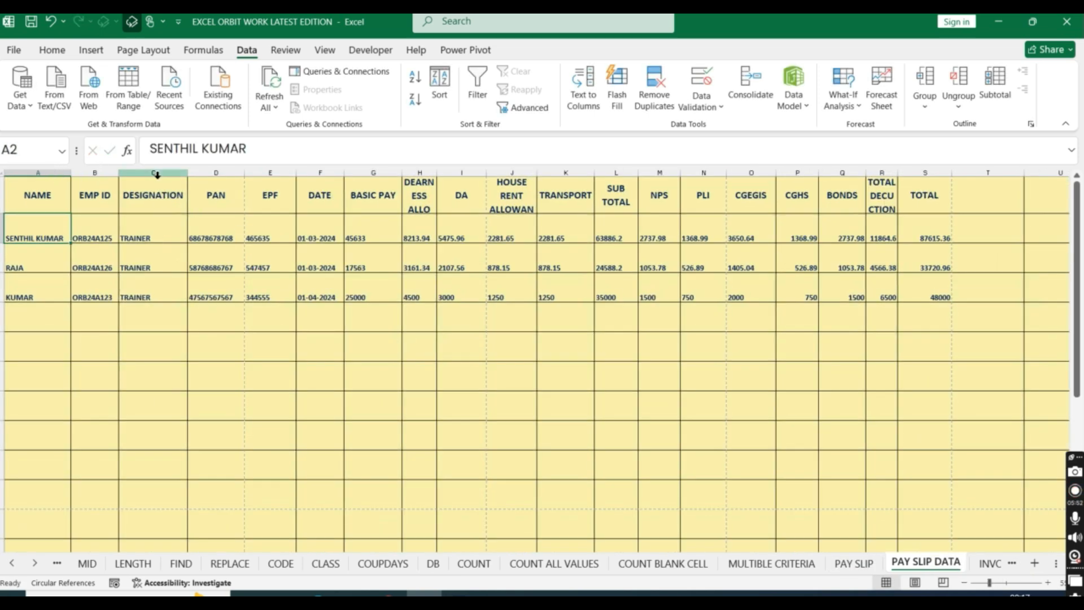
{"action": "left_click", "coordinate": [854, 564]}
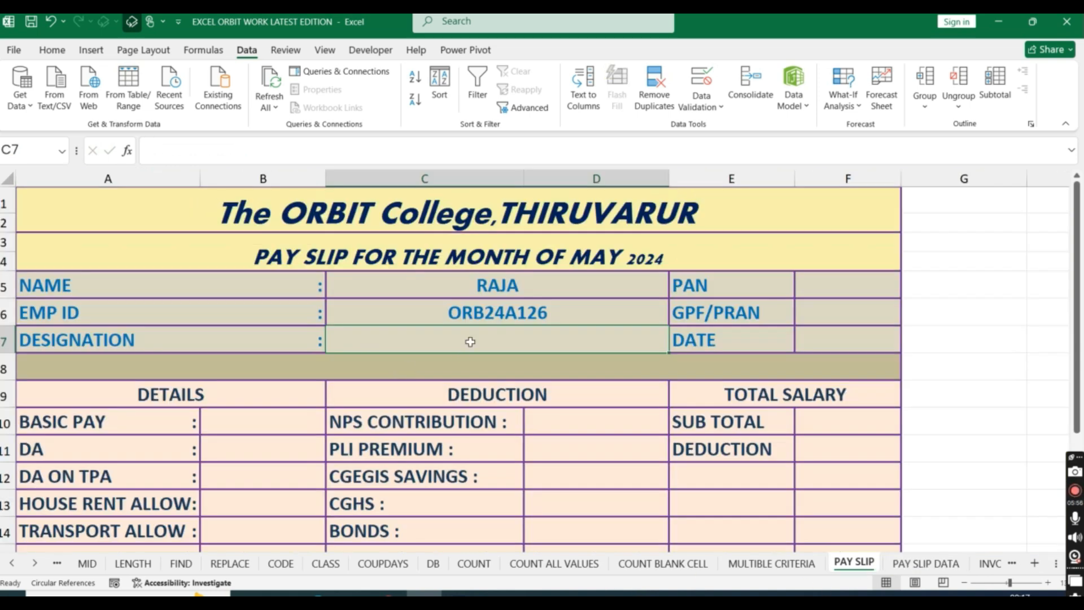
Enter =VLOOKUP(C5,'PAY SLIP DATA'!A1:S4,3,0) in C7 so it shows TRAINER for RAJA.
{"action": "type", "text": "=VLO"}
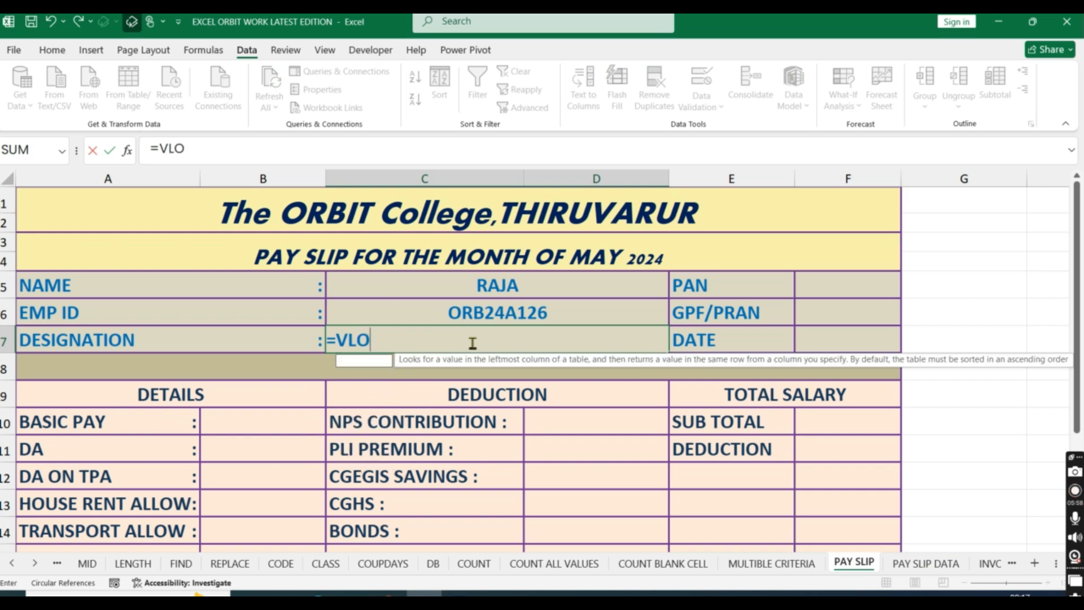
{"action": "type", "text": "OKUP"}
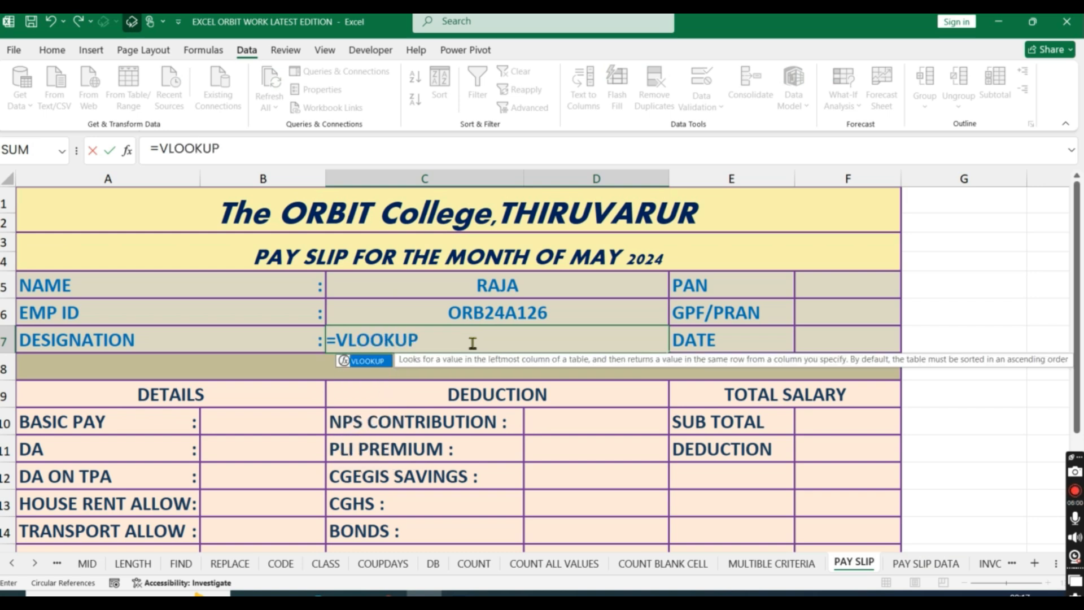
{"action": "type", "text": "("}
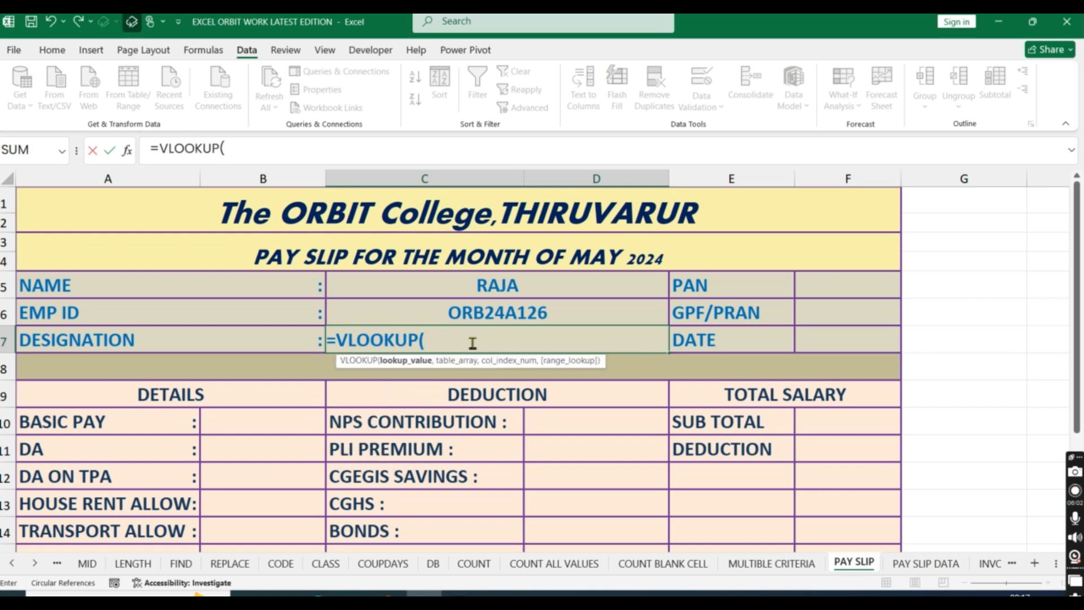
{"action": "left_click", "coordinate": [500, 285]}
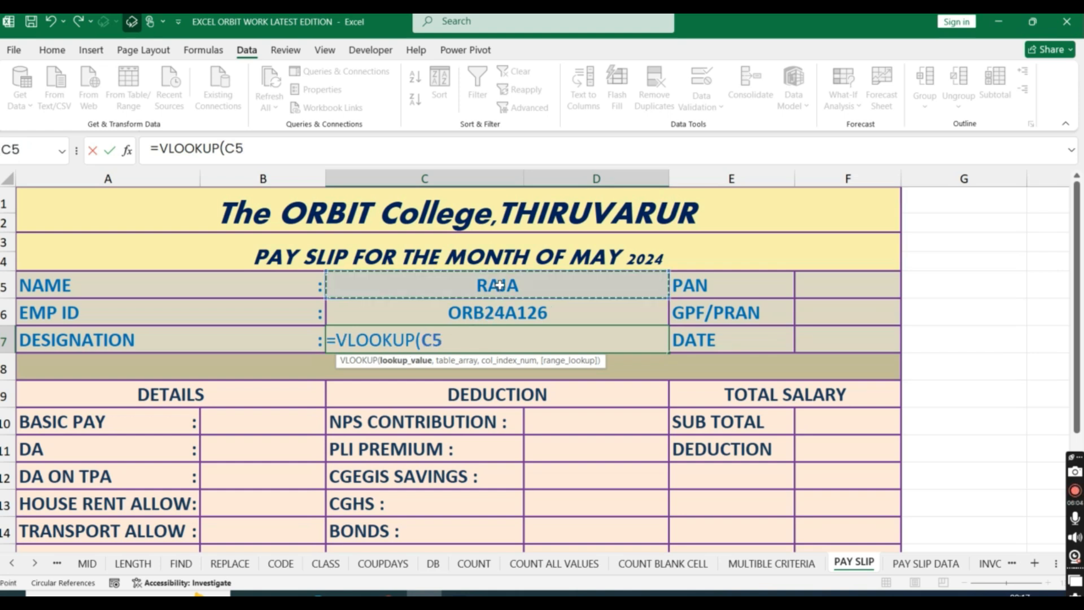
{"action": "type", "text": ","}
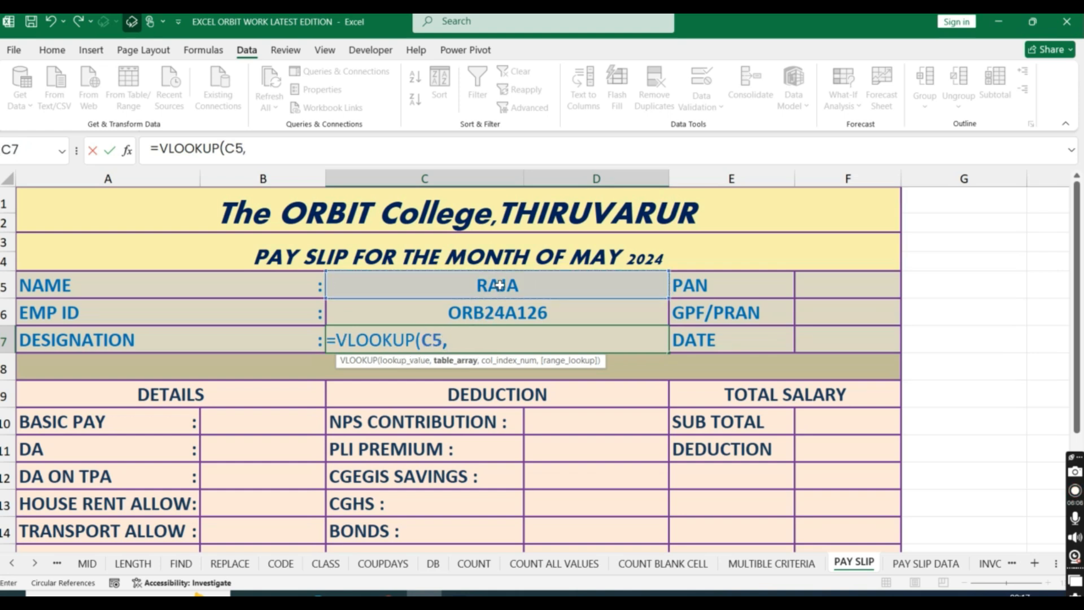
{"action": "left_click", "coordinate": [925, 563]}
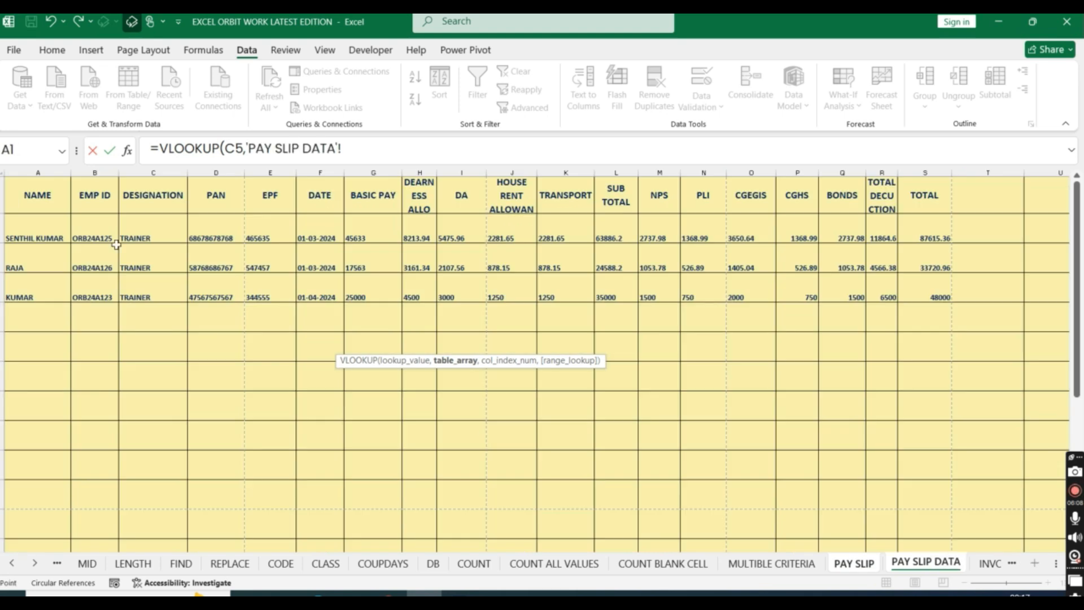
{"action": "left_click_drag", "start_coordinate": [36, 198], "coordinate": [917, 295]}
{"action": "type", "text": ","}
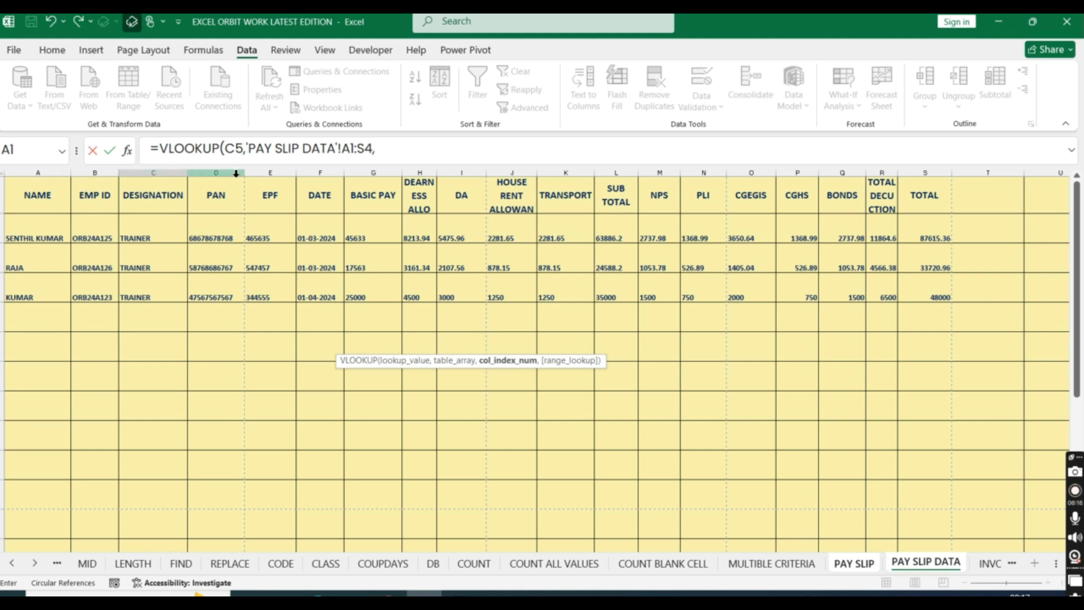
{"action": "type", "text": "3,"}
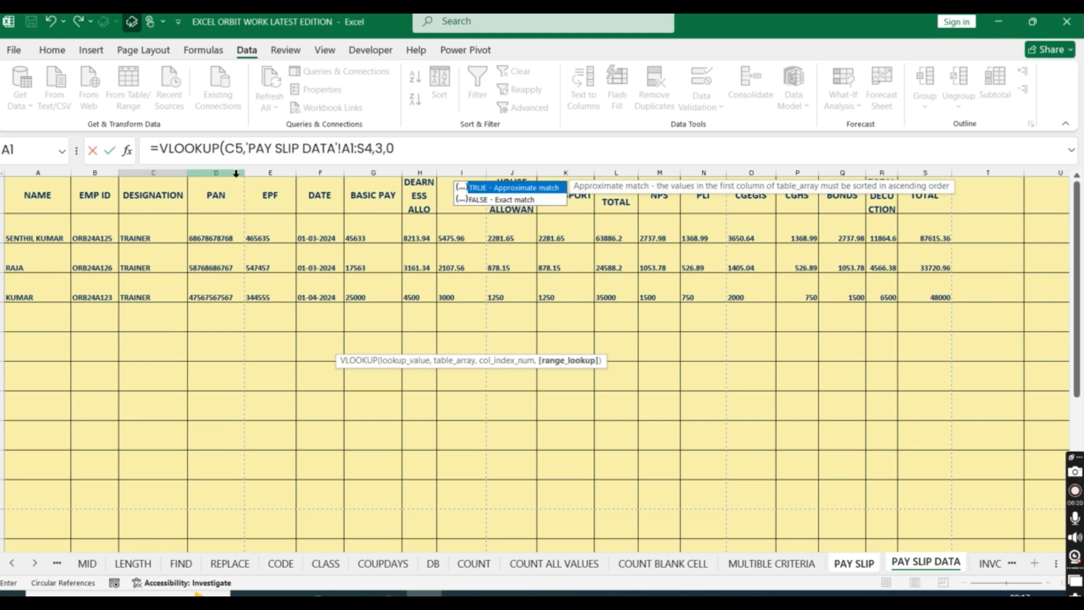
{"action": "type", "text": "0"}
{"action": "key", "text": "Return"}
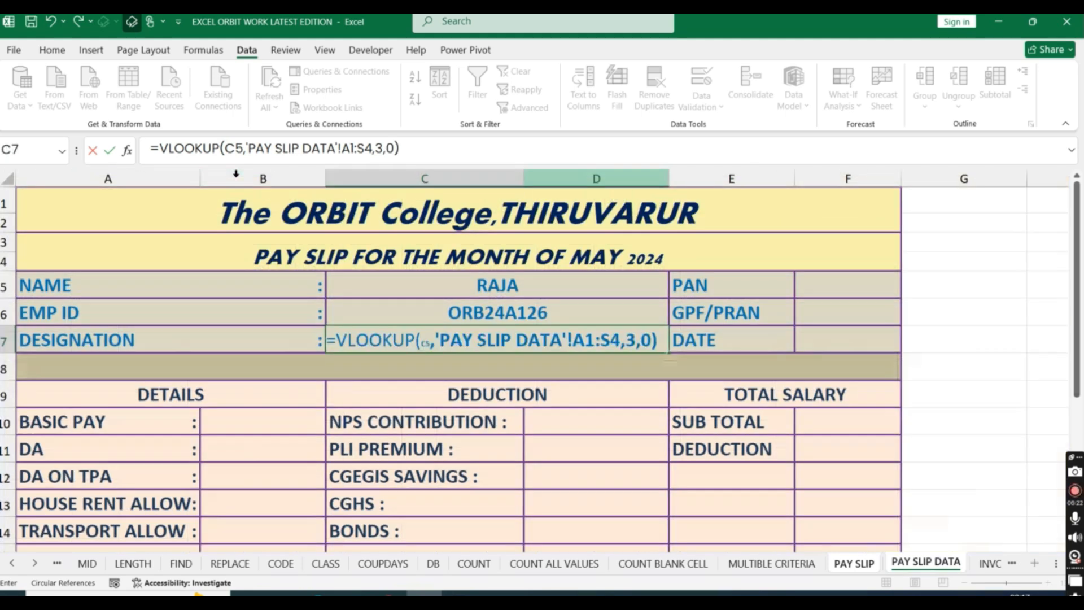
{"action": "left_click", "coordinate": [484, 337]}
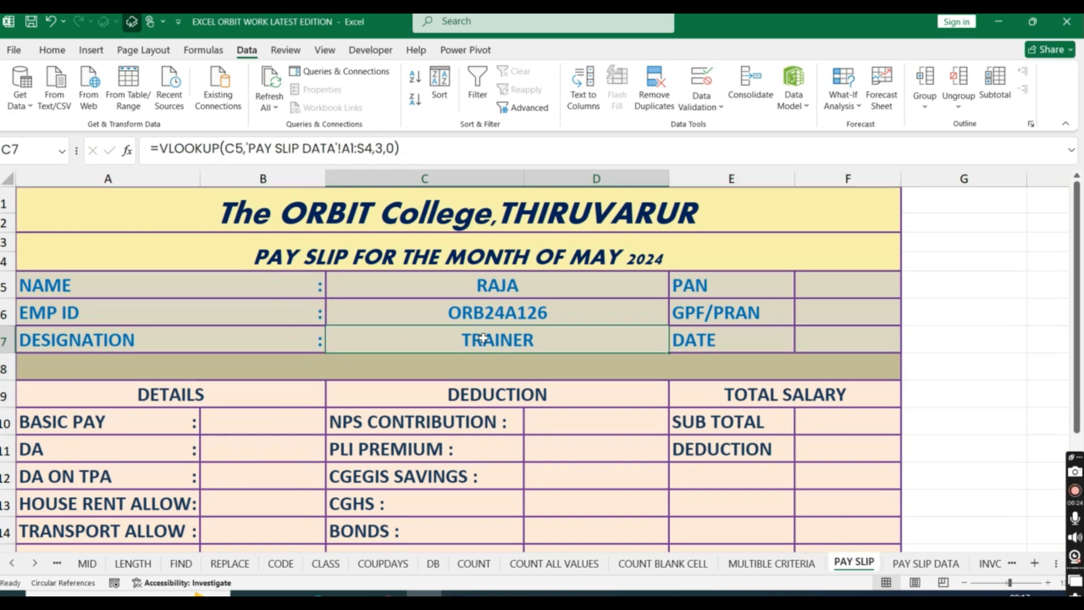
{"action": "left_click", "coordinate": [917, 564]}
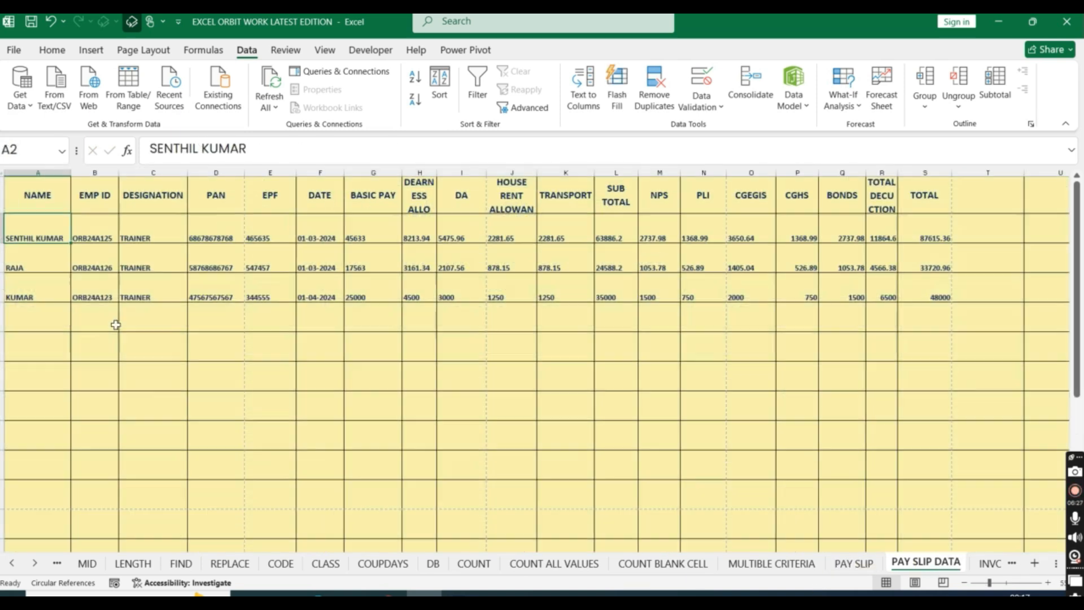
Change RAJA's designation on PAY SLIP DATA to LAB INCHARGE so the pay slip updates.
{"action": "left_click", "coordinate": [147, 297]}
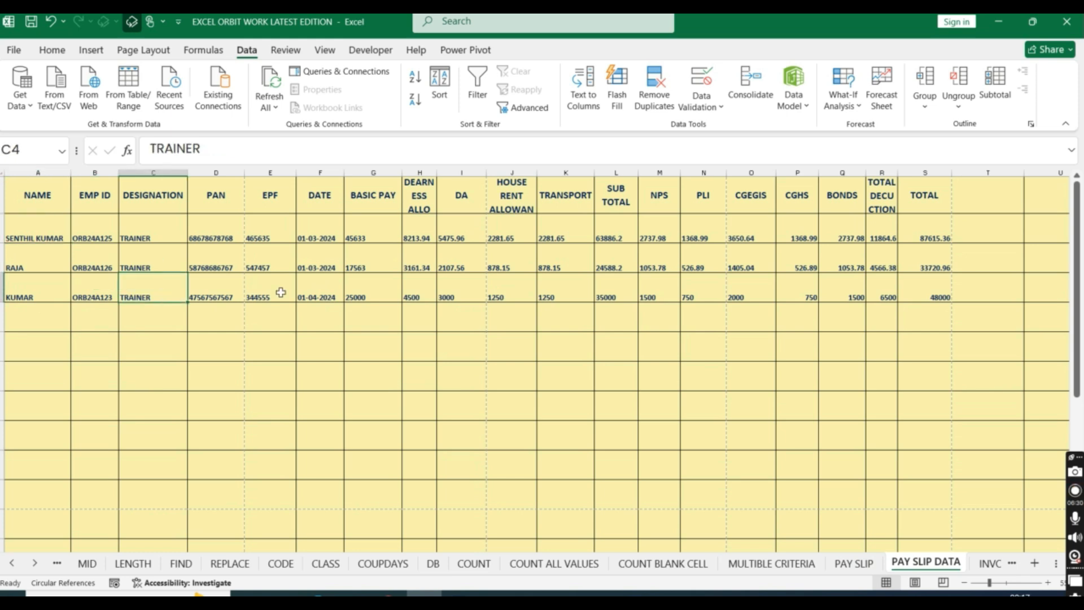
{"action": "key", "text": "Up"}
{"action": "type", "text": "L"}
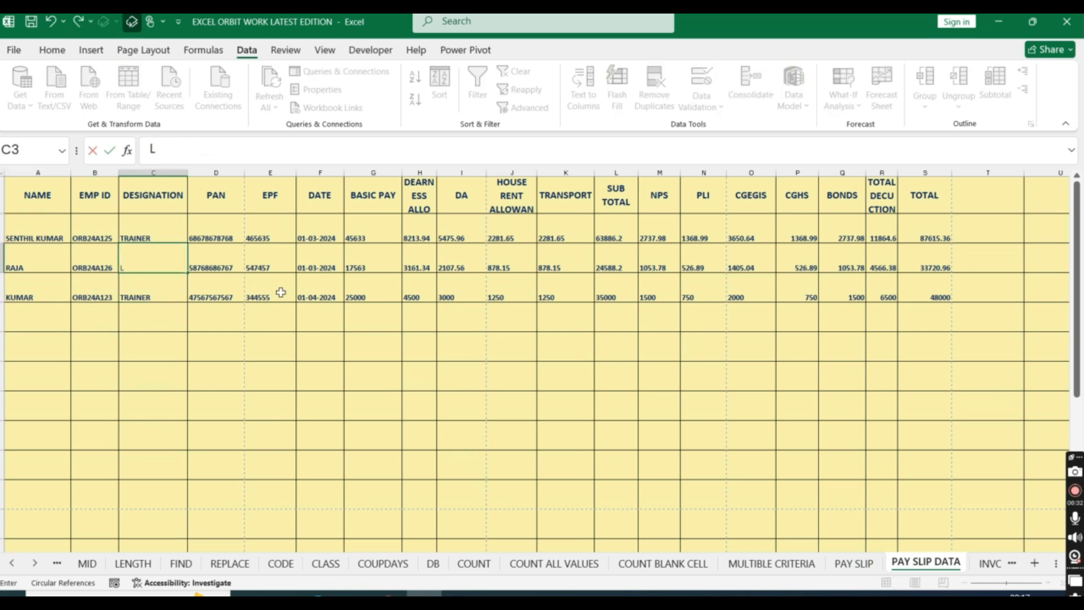
{"action": "type", "text": "AB INCHARGE"}
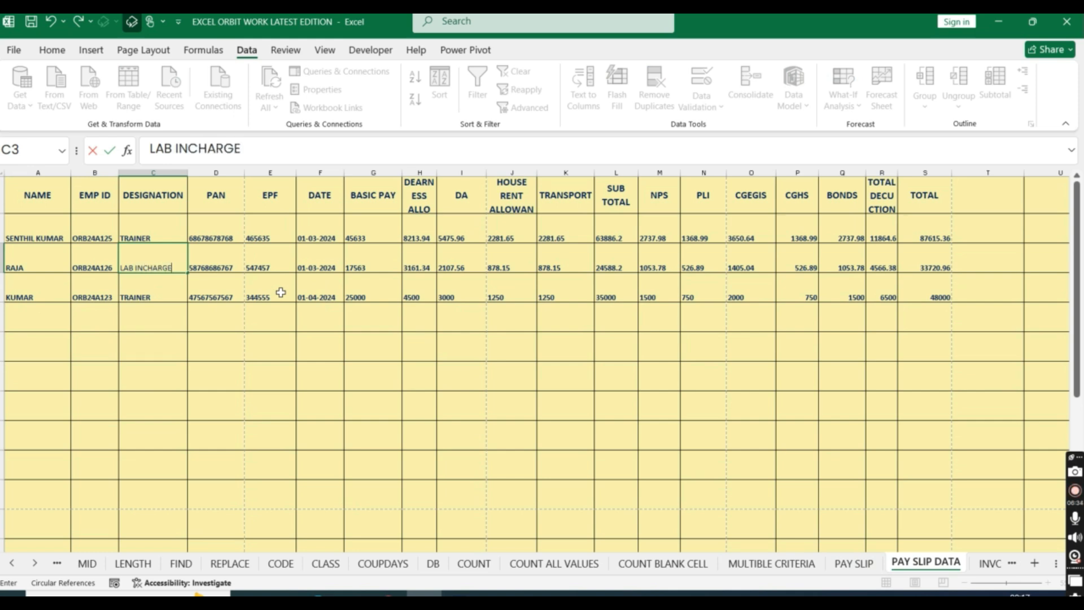
{"action": "key", "text": "Return"}
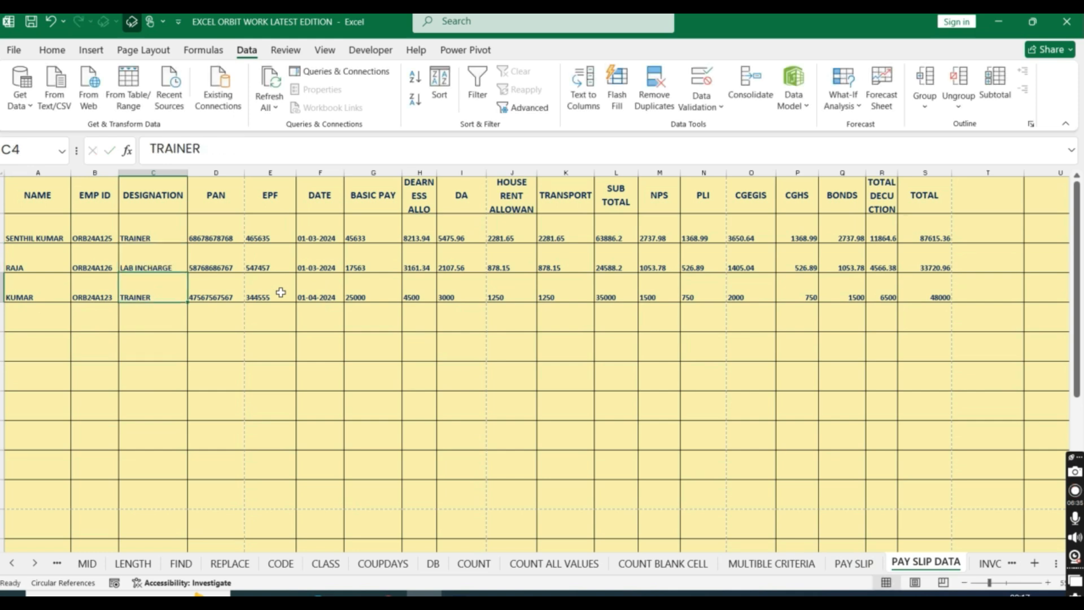
{"action": "left_click", "coordinate": [850, 563]}
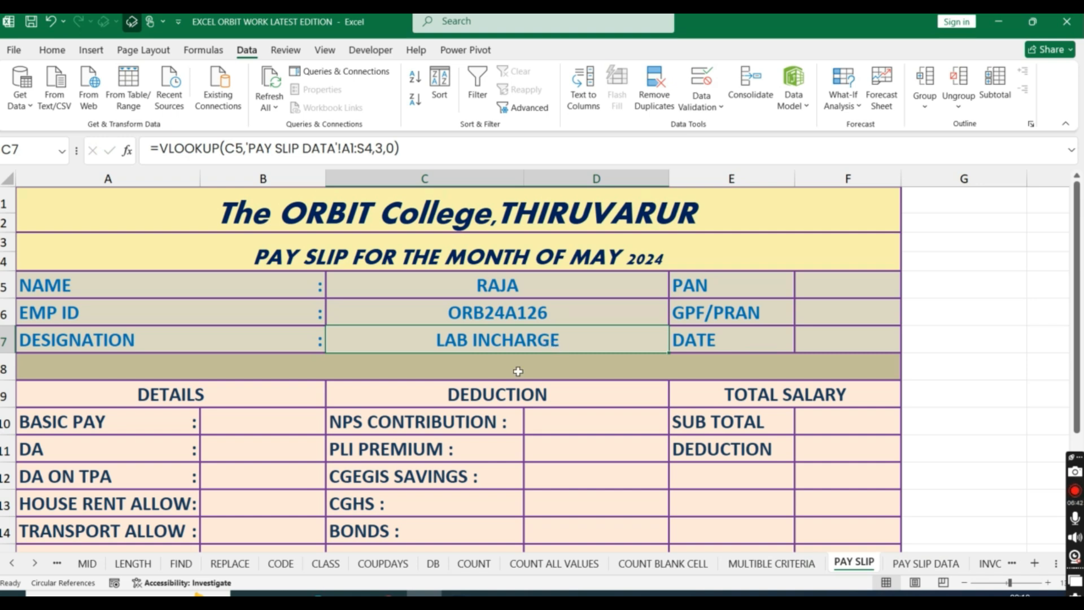
{"action": "left_click", "coordinate": [262, 421]}
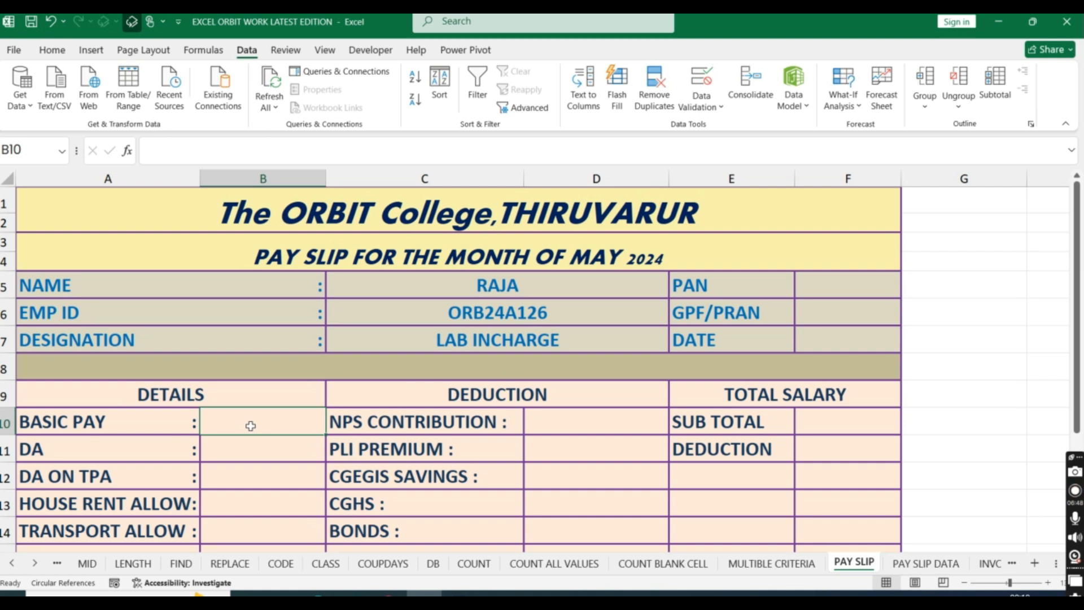
Enter =VLOOKUP(C5,'PAY SLIP DATA'!A1:S4,7,0) in B10 so basic pay shows 17563.
{"action": "left_click", "coordinate": [913, 563]}
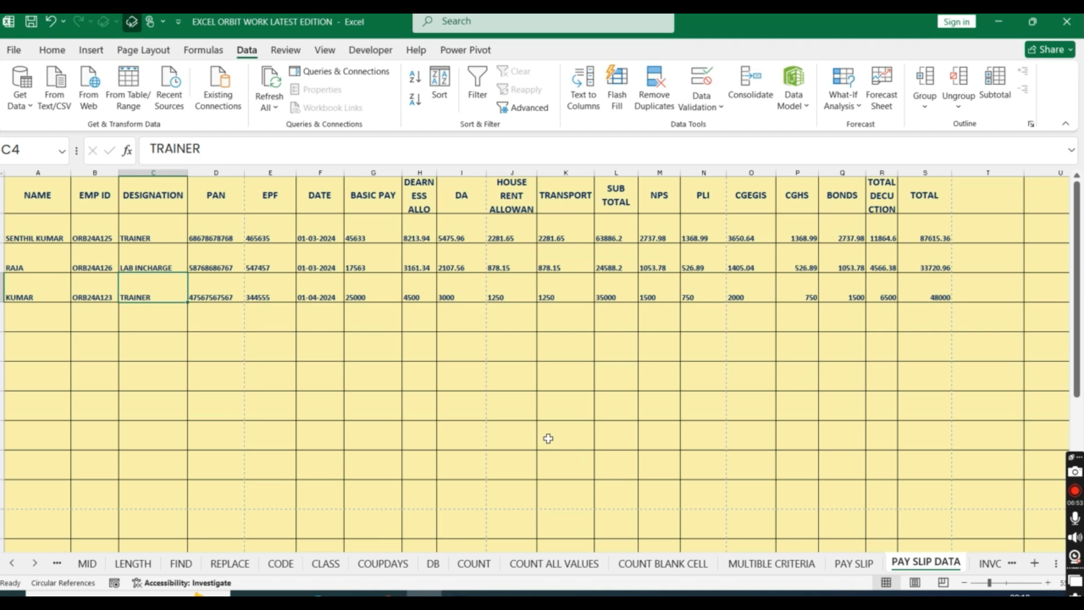
{"action": "left_click", "coordinate": [843, 566]}
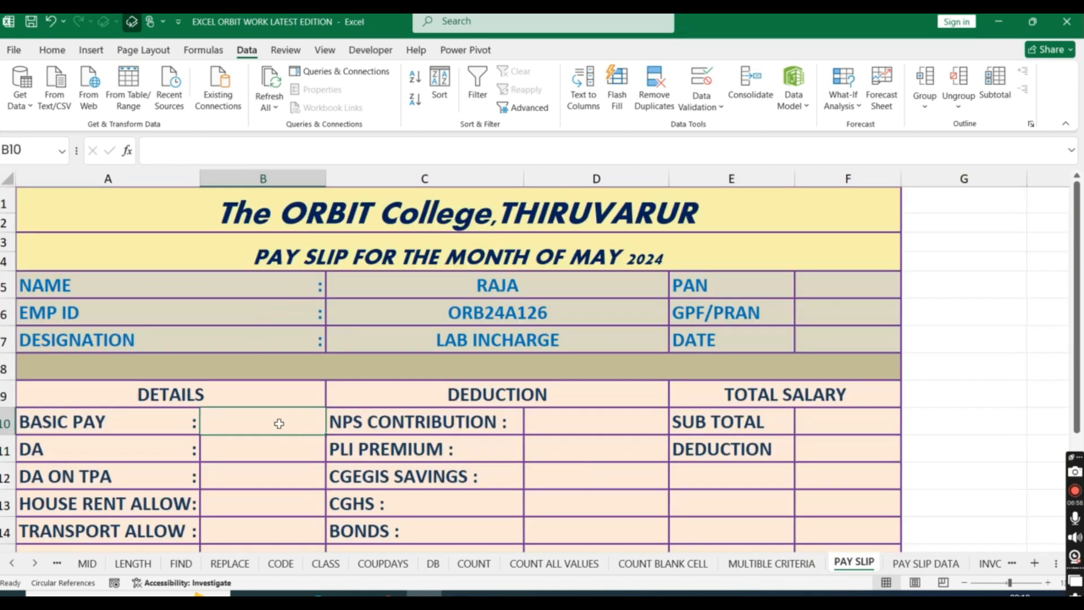
{"action": "type", "text": "=VLOOKUP"}
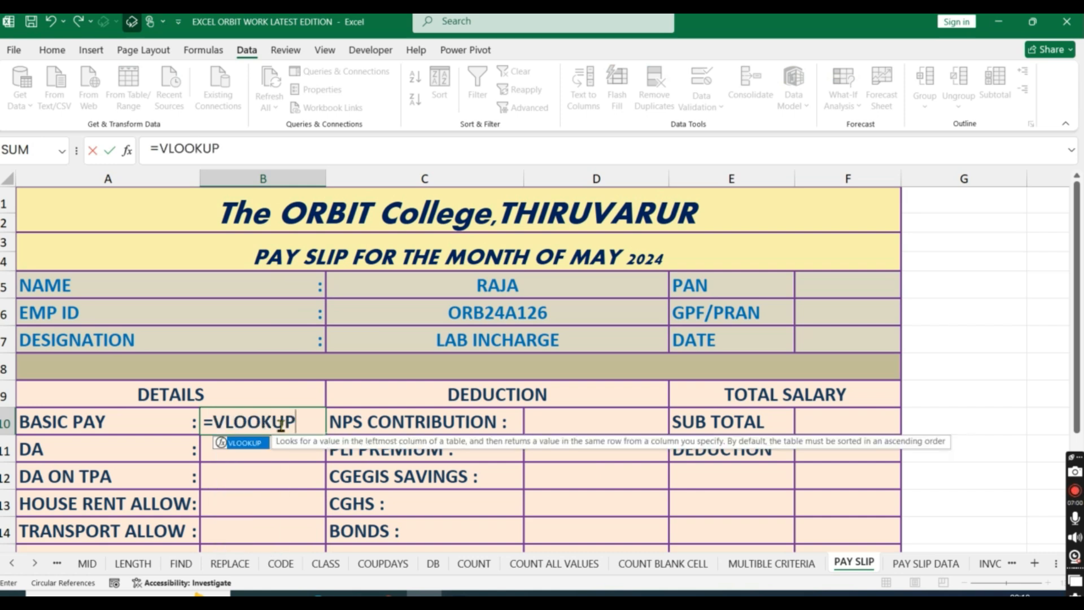
{"action": "type", "text": "("}
{"action": "left_click", "coordinate": [523, 282]}
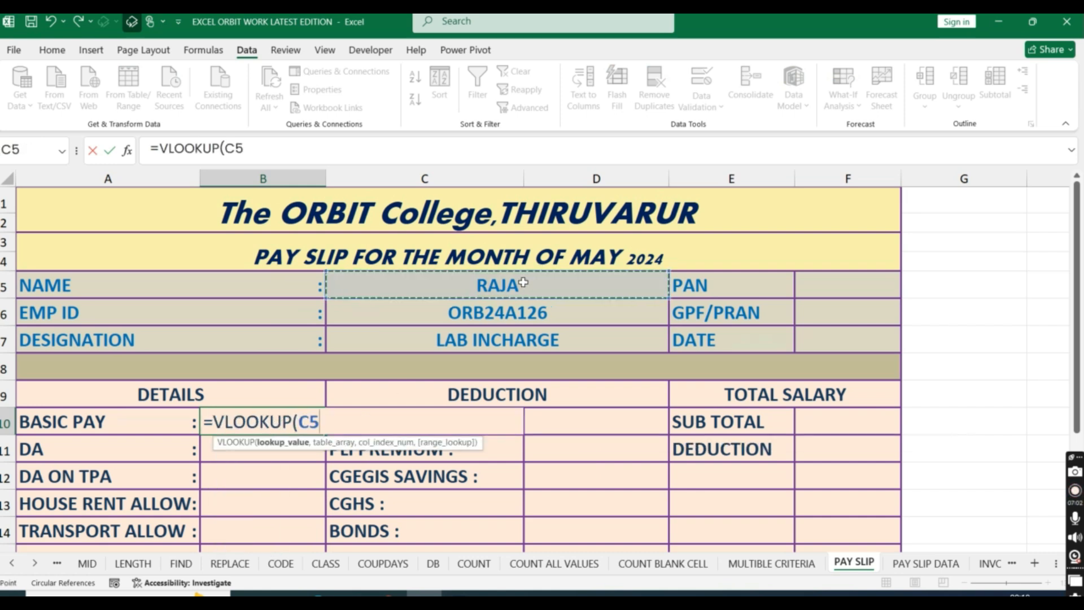
{"action": "type", "text": ","}
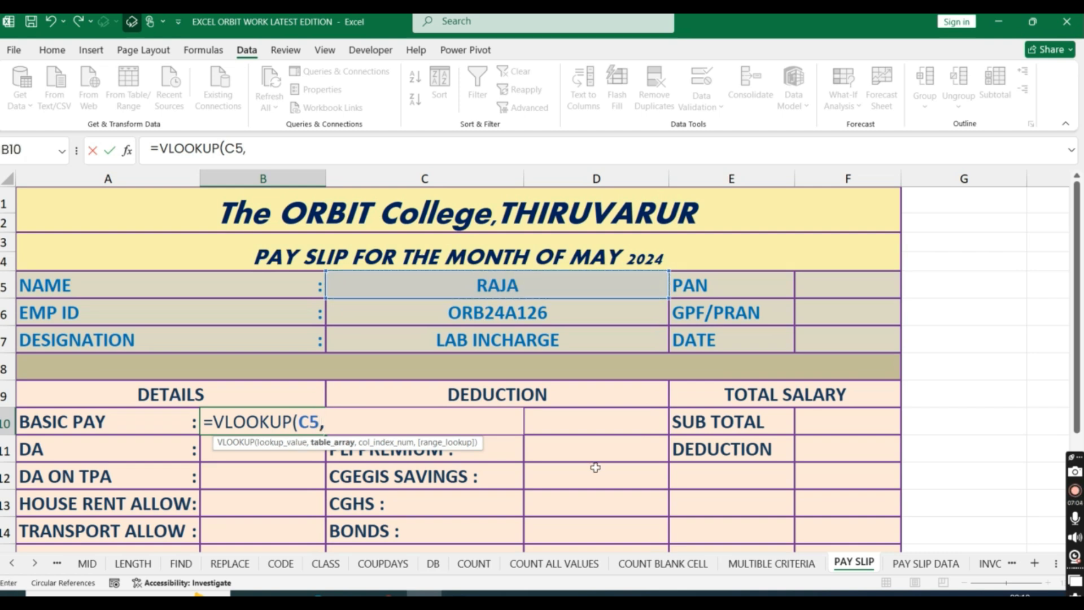
{"action": "left_click", "coordinate": [916, 565]}
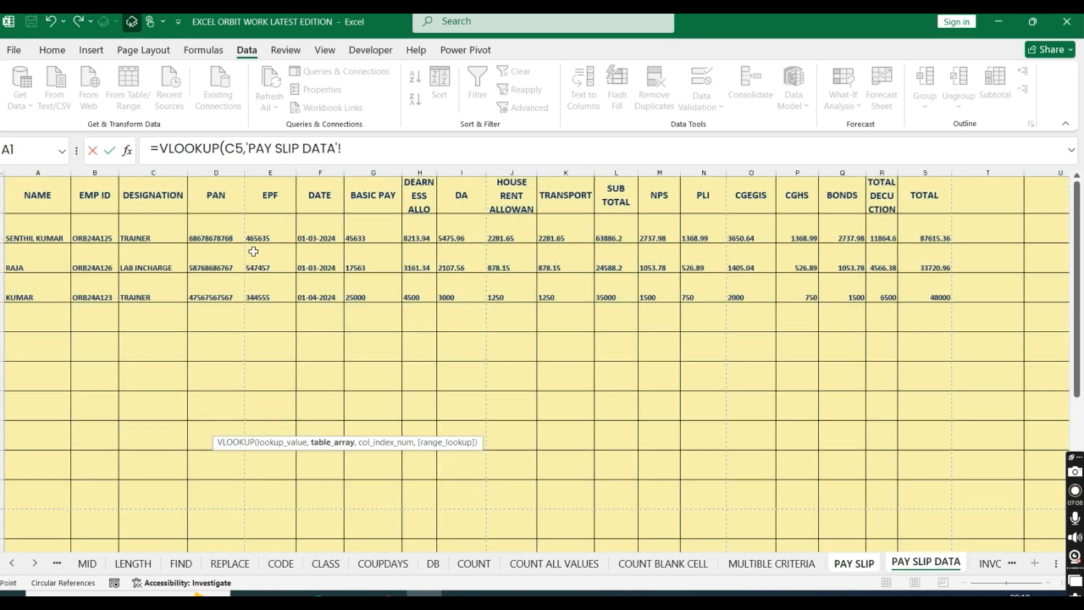
{"action": "left_click_drag", "start_coordinate": [33, 192], "coordinate": [916, 302]}
{"action": "type", "text": ","}
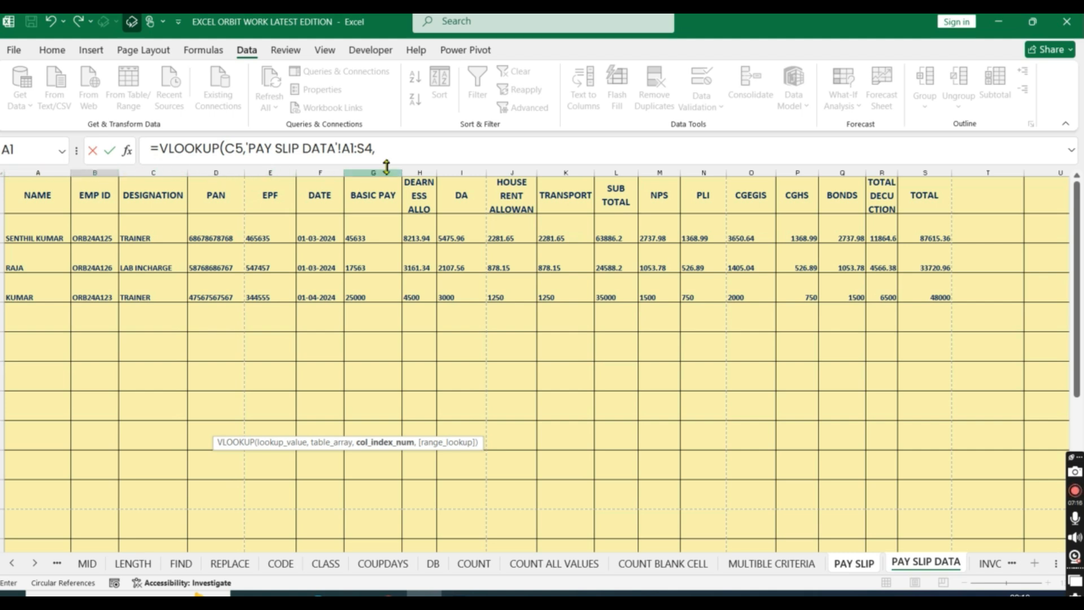
{"action": "type", "text": ",0"}
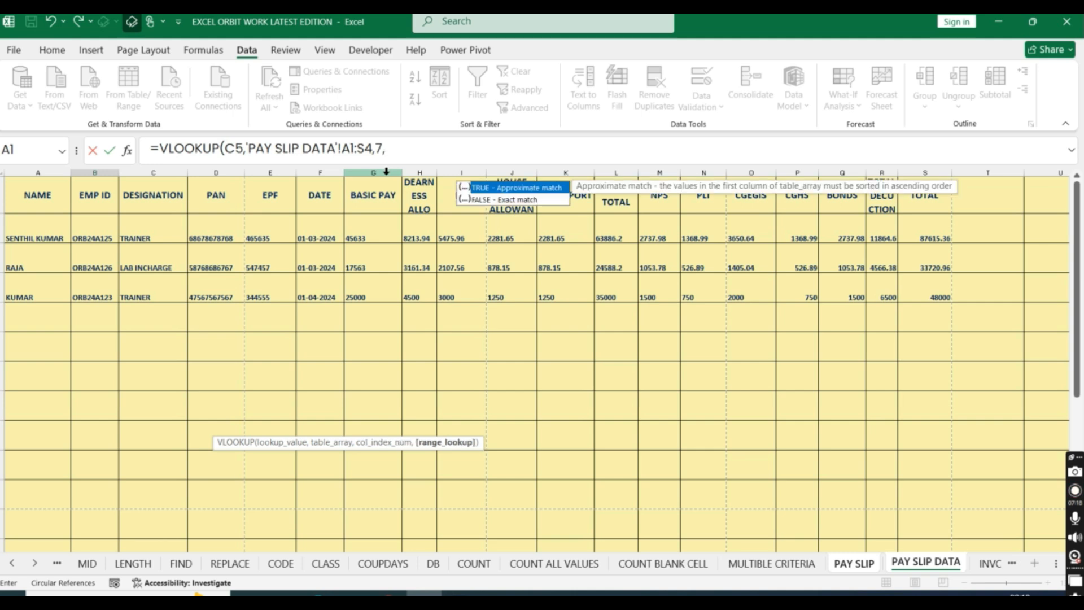
{"action": "type", "text": ")"}
{"action": "key", "text": "Return"}
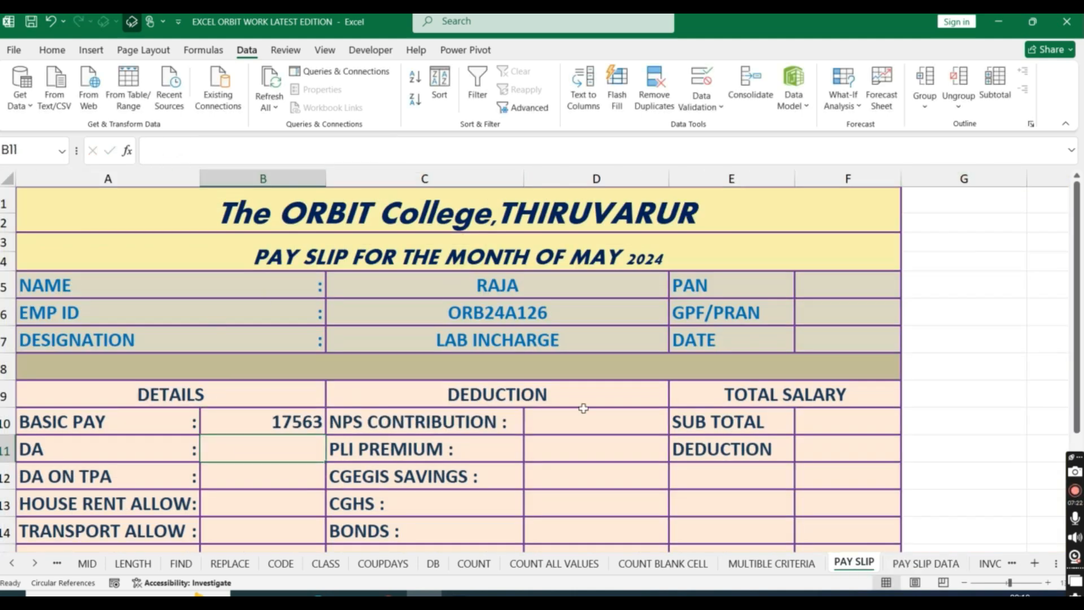
Select the TOTAL EARN cell F16 and recheck the column layout on PAY SLIP DATA.
{"action": "left_click", "coordinate": [838, 505]}
{"action": "left_click_drag", "start_coordinate": [1078, 411], "coordinate": [1080, 447]}
{"action": "left_click", "coordinate": [836, 537]}
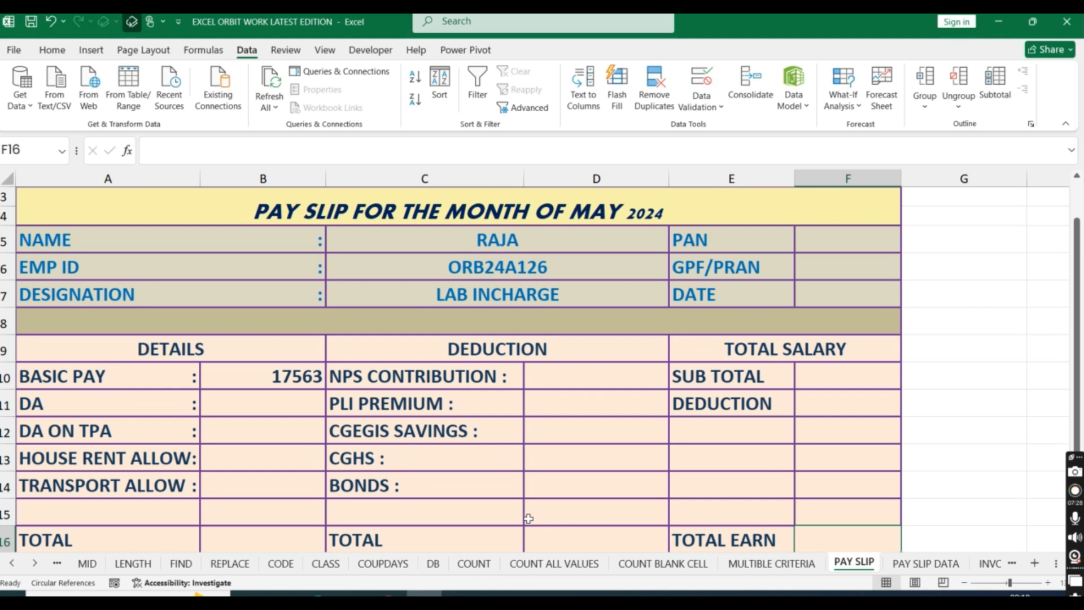
{"action": "left_click", "coordinate": [915, 563]}
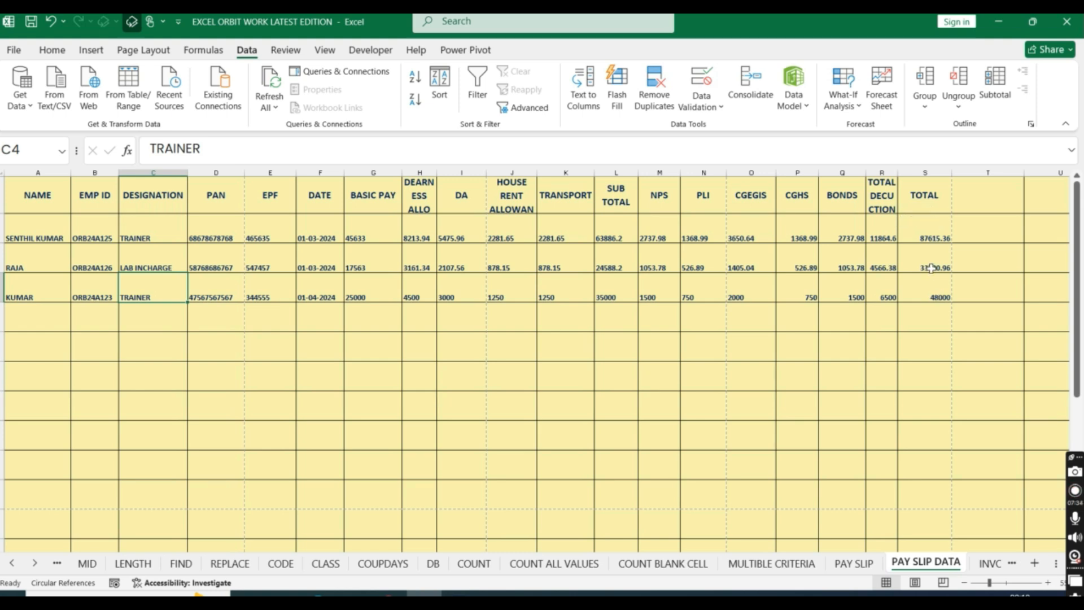
{"action": "left_click", "coordinate": [852, 563]}
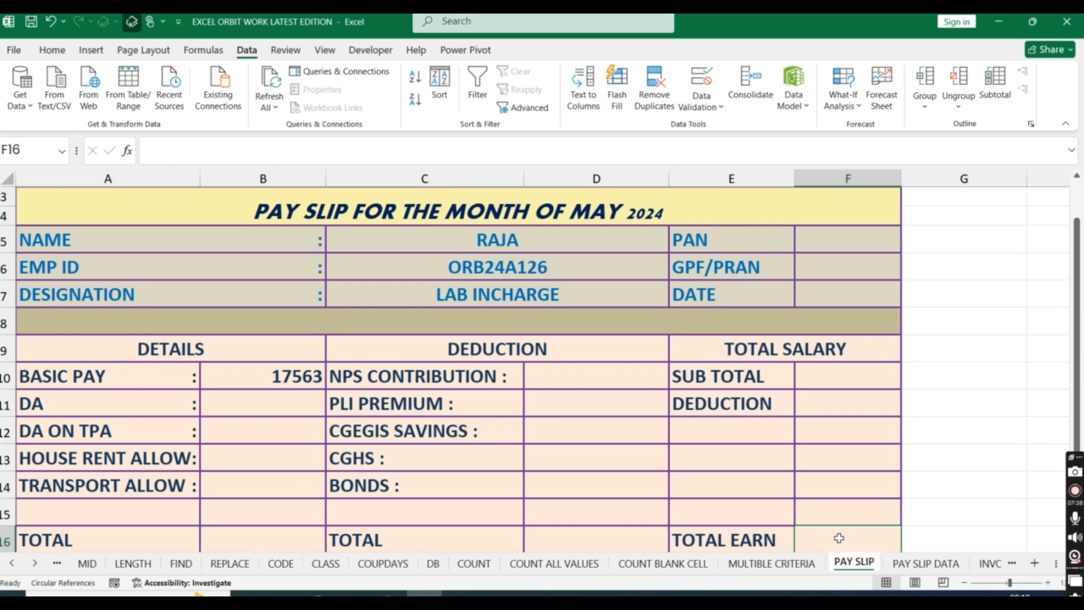
{"action": "scroll", "coordinate": [839, 539], "scroll_direction": "down", "scroll_amount": 1}
Enter =VLOOKUP(C5,'PAY SLIP DATA'!A1:S4,19,0) in F16, showing 33720.96 for RAJA.
{"action": "type", "text": "=VLOOK"}
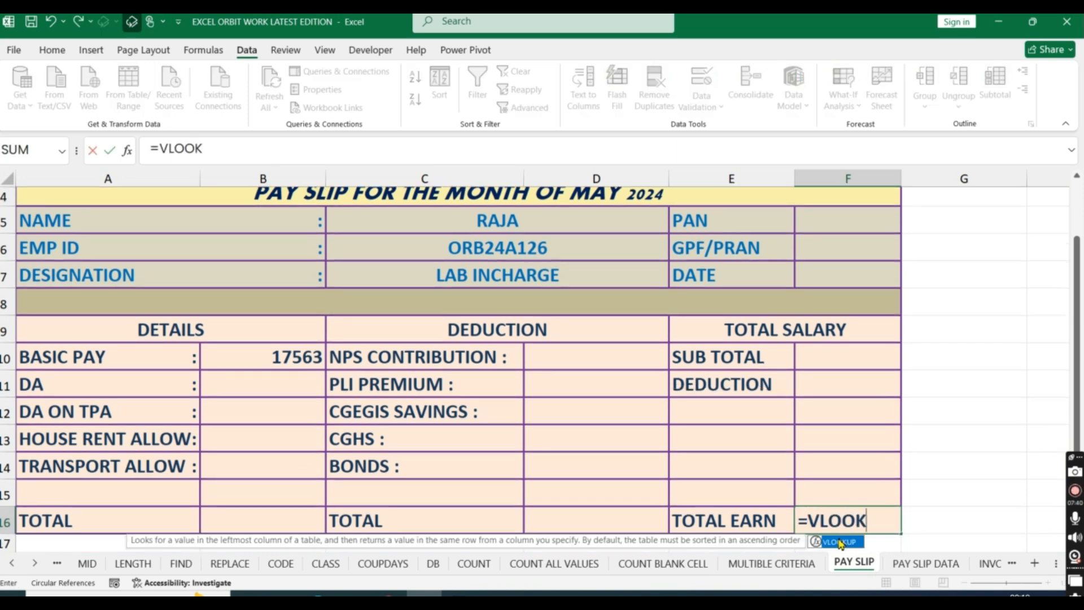
{"action": "type", "text": "UP("}
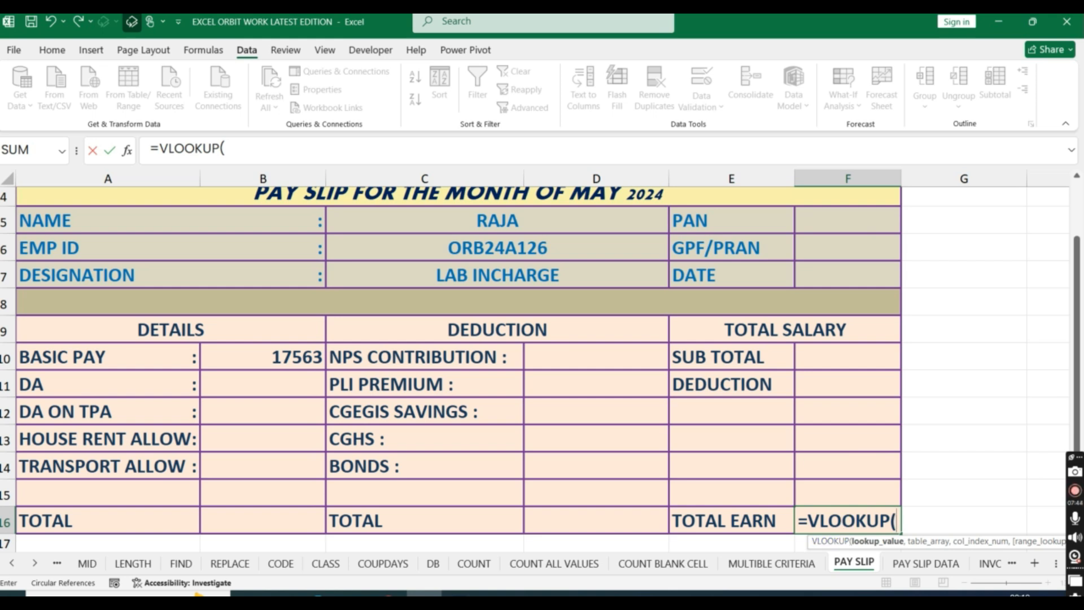
{"action": "left_click", "coordinate": [537, 222]}
{"action": "type", "text": ","}
{"action": "left_click", "coordinate": [926, 563]}
{"action": "left_click_drag", "start_coordinate": [37, 199], "coordinate": [921, 297]}
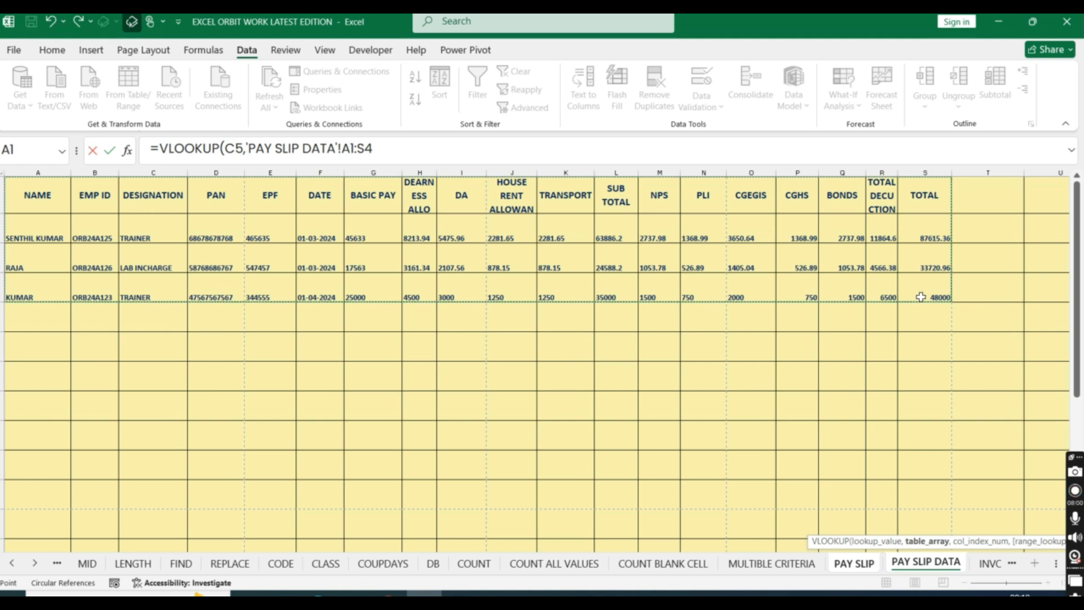
{"action": "type", "text": ","}
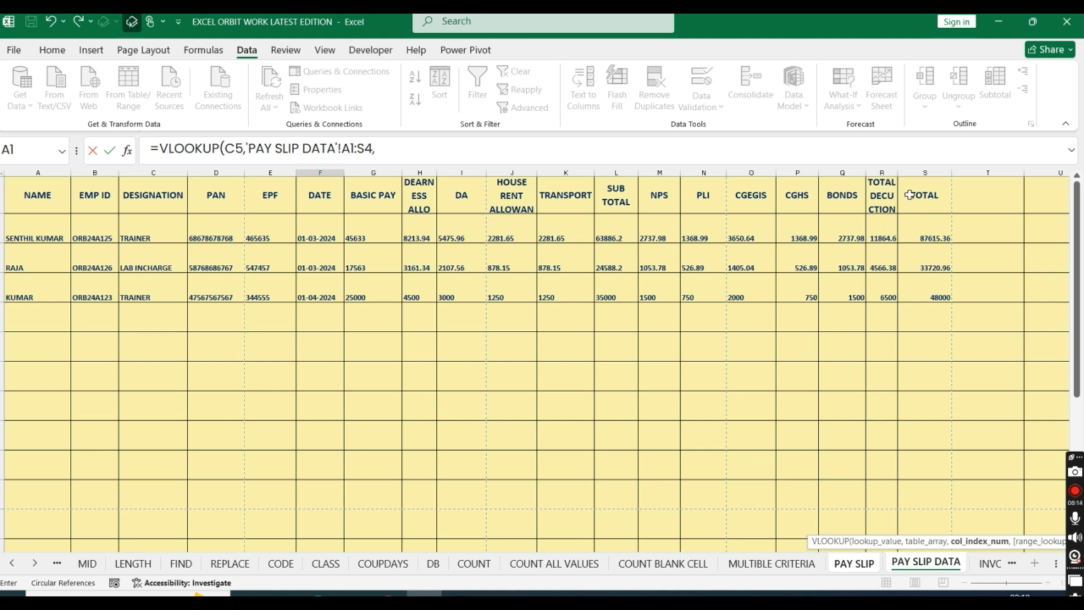
{"action": "type", "text": "19,0"}
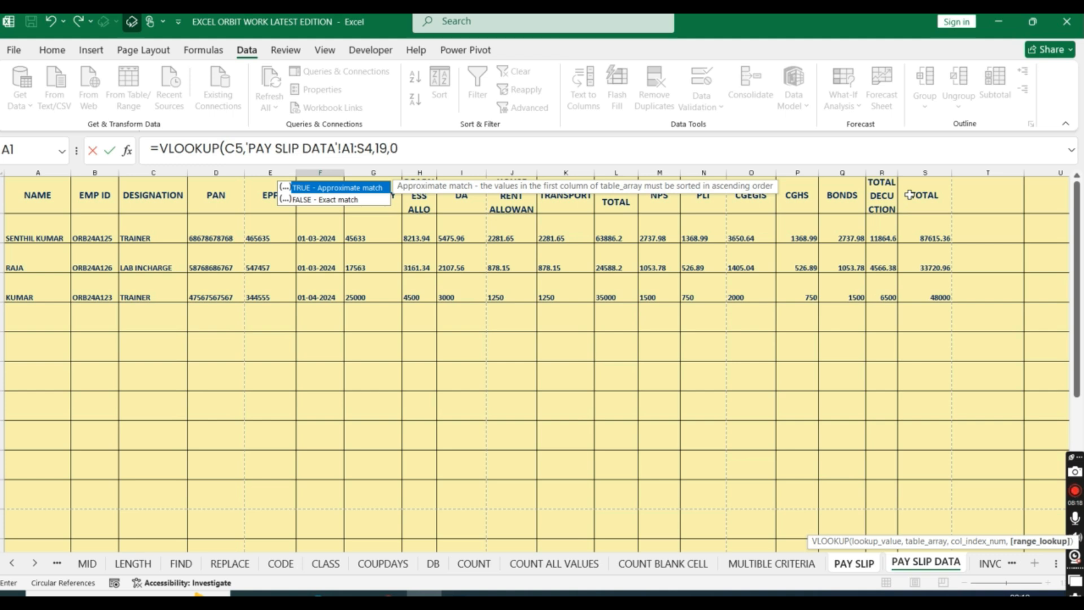
{"action": "type", "text": ")"}
{"action": "key", "text": "Return"}
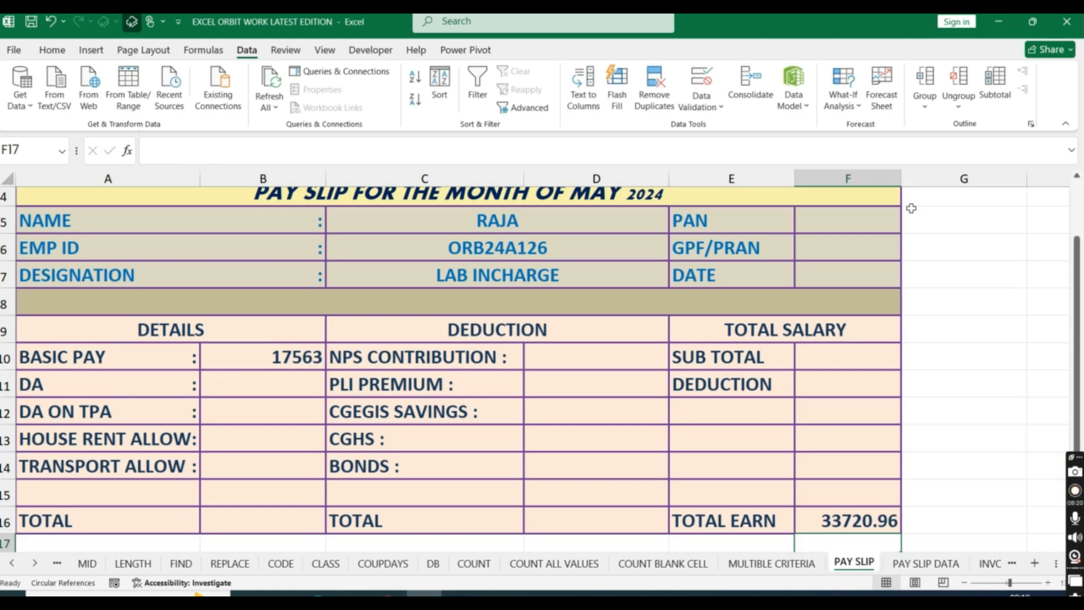
{"action": "left_click", "coordinate": [562, 224]}
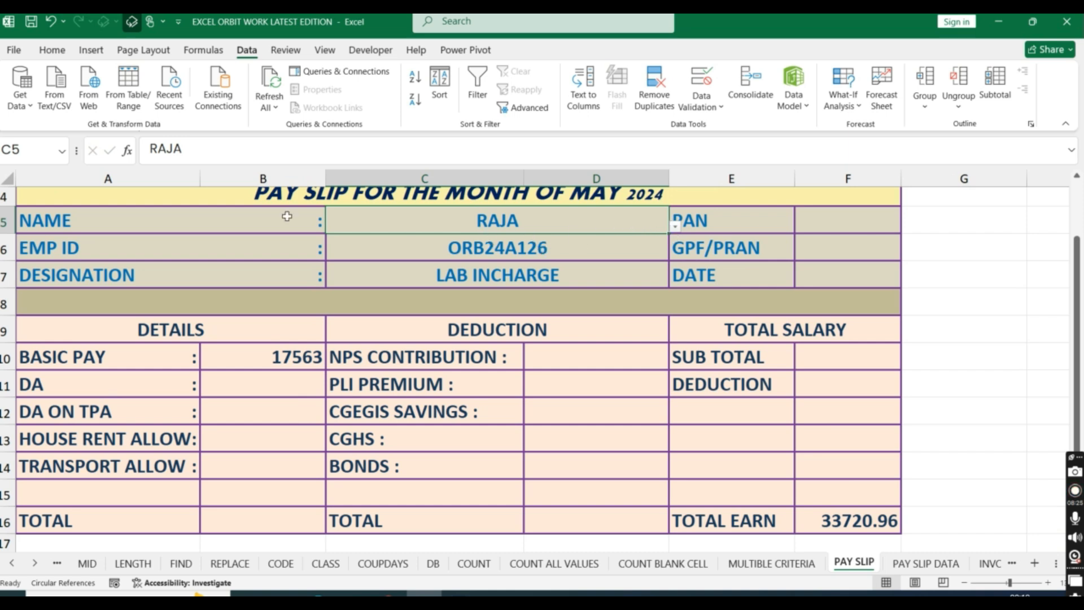
{"action": "left_click", "coordinate": [675, 226]}
{"action": "left_click", "coordinate": [530, 265]}
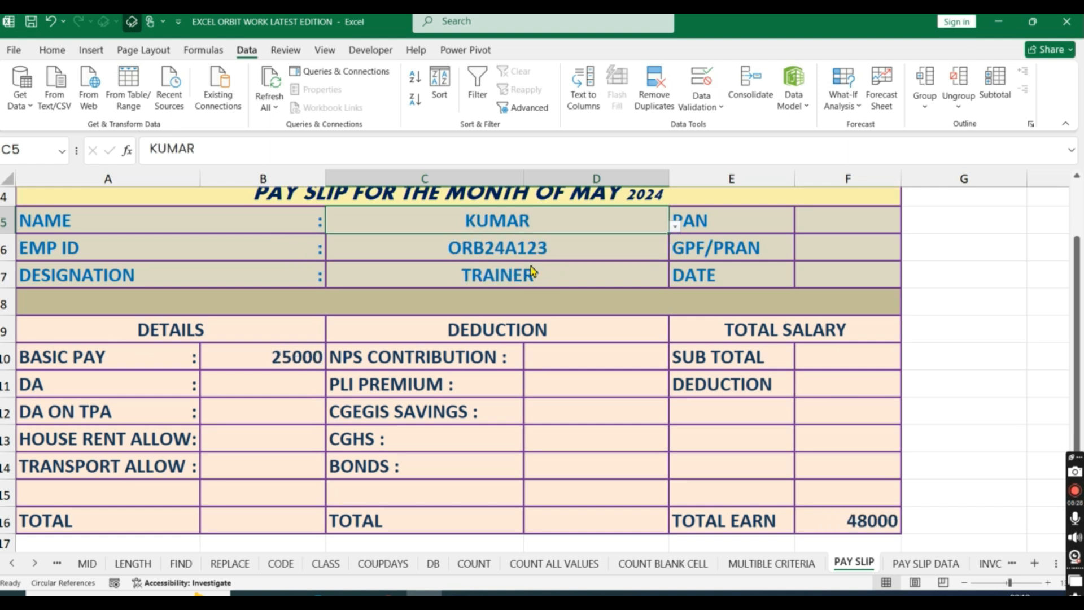
{"action": "left_click", "coordinate": [675, 227]}
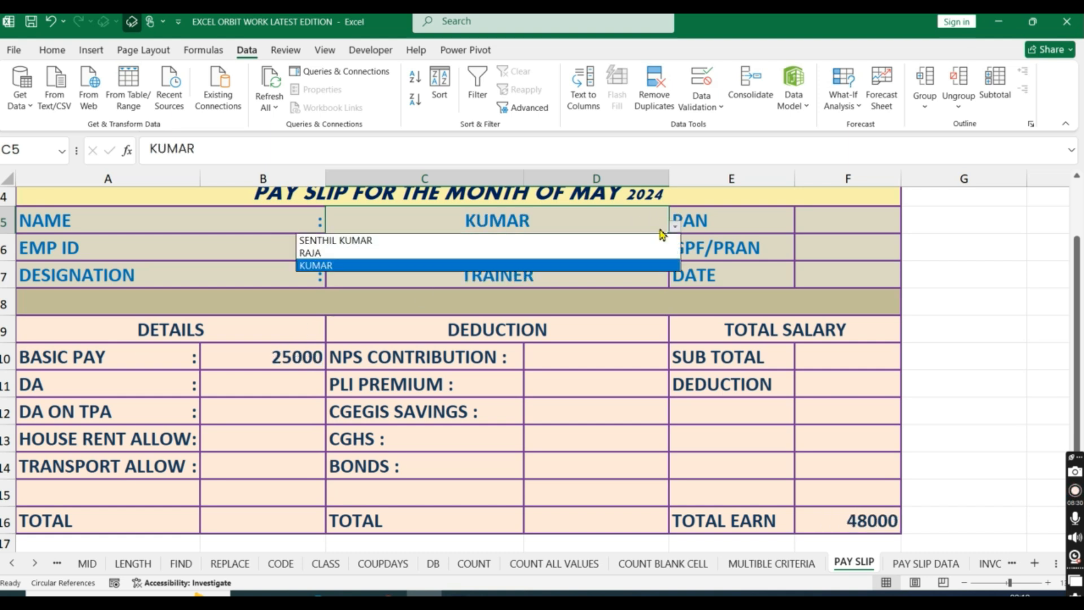
{"action": "left_click", "coordinate": [546, 253]}
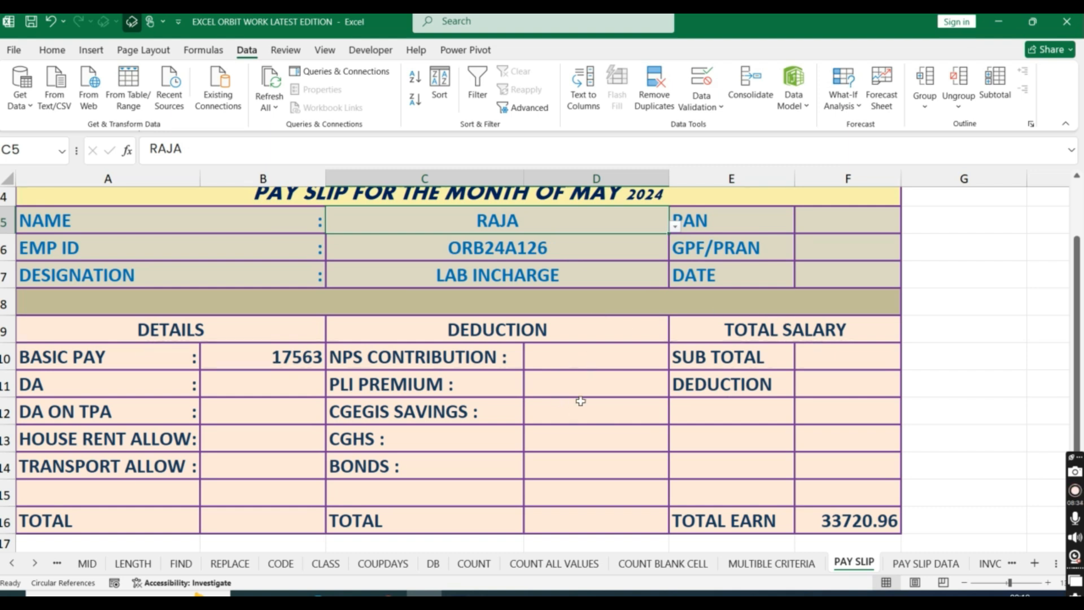
{"action": "mouse_move", "coordinate": [1082, 313]}
{"action": "left_mouse_down"}
{"action": "mouse_move", "coordinate": [1078, 298]}
{"action": "mouse_move", "coordinate": [1081, 334]}
{"action": "mouse_move", "coordinate": [1079, 298]}
{"action": "left_mouse_up"}
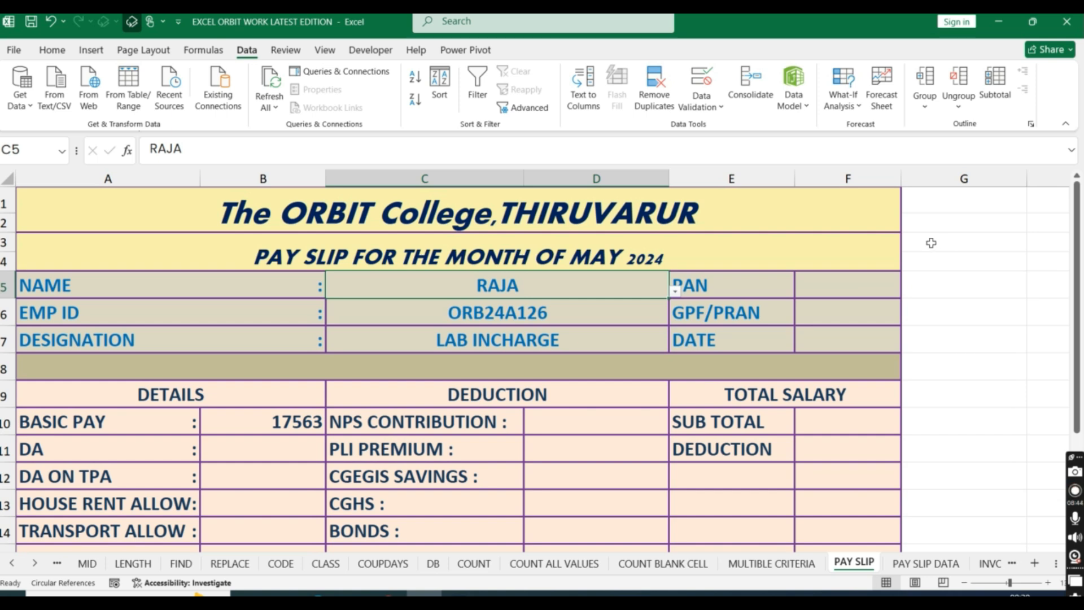